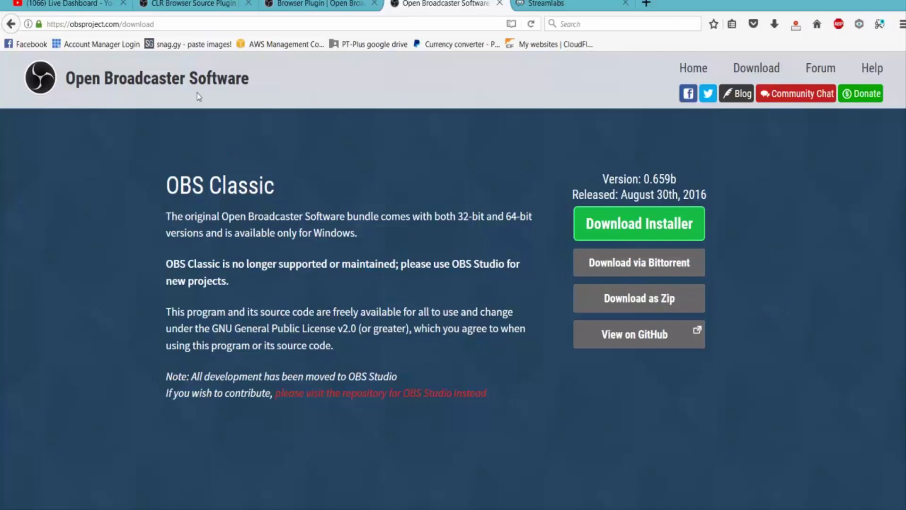
# Look over the Browser Plugin tabs in Firefox, then return to the OBS Classic download page
pyautogui.click(196, 3)
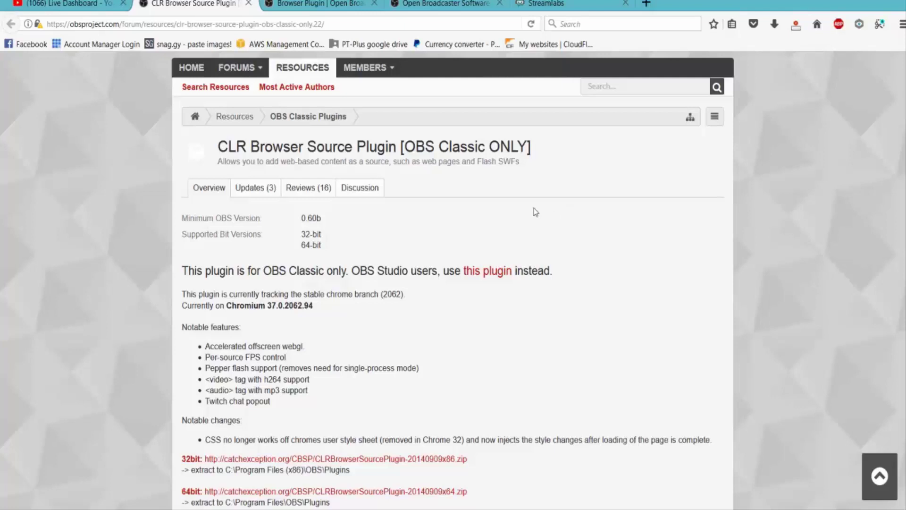
pyautogui.click(335, 5)
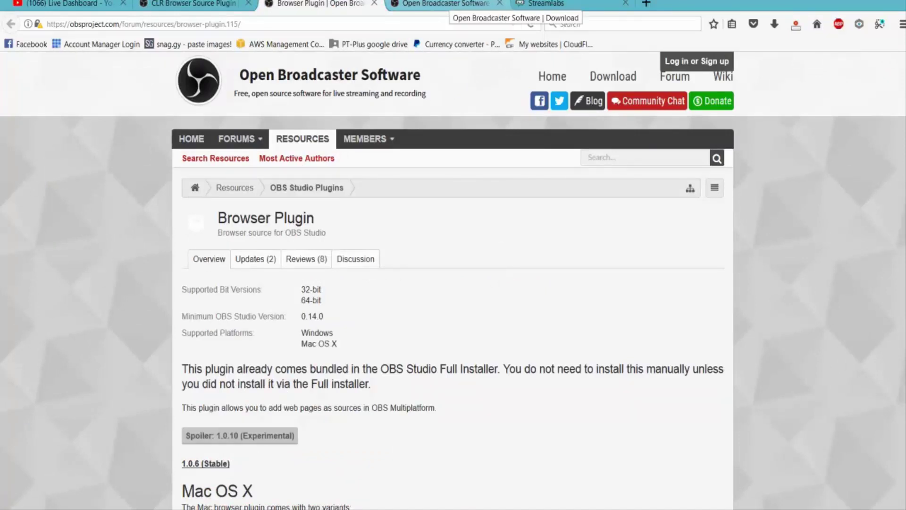
pyautogui.click(446, 5)
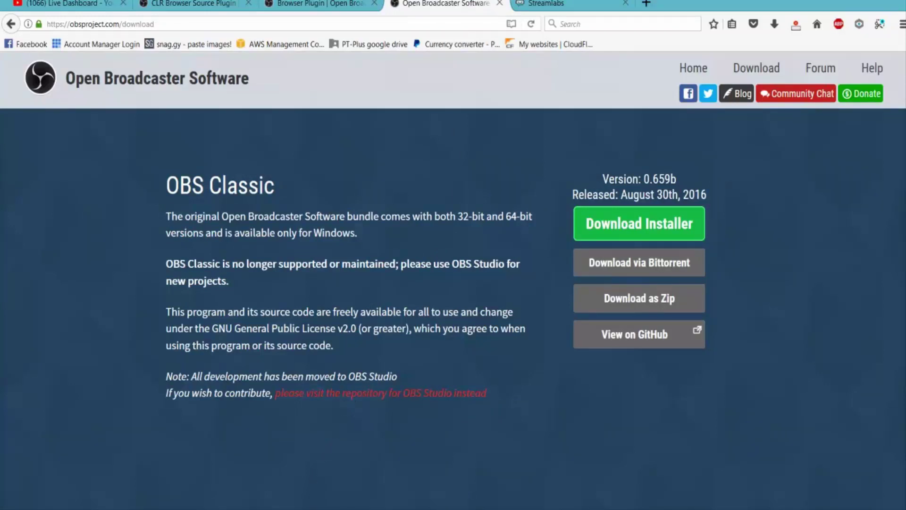
# Bring OBS Classic forward and add a new scene named 'demo' from the Scenes list
pyautogui.click(290, 448)
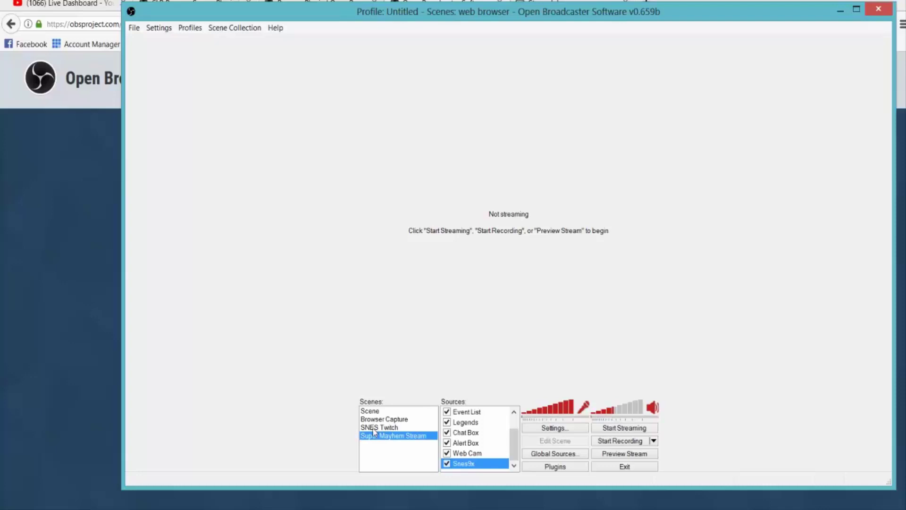
pyautogui.click(375, 412)
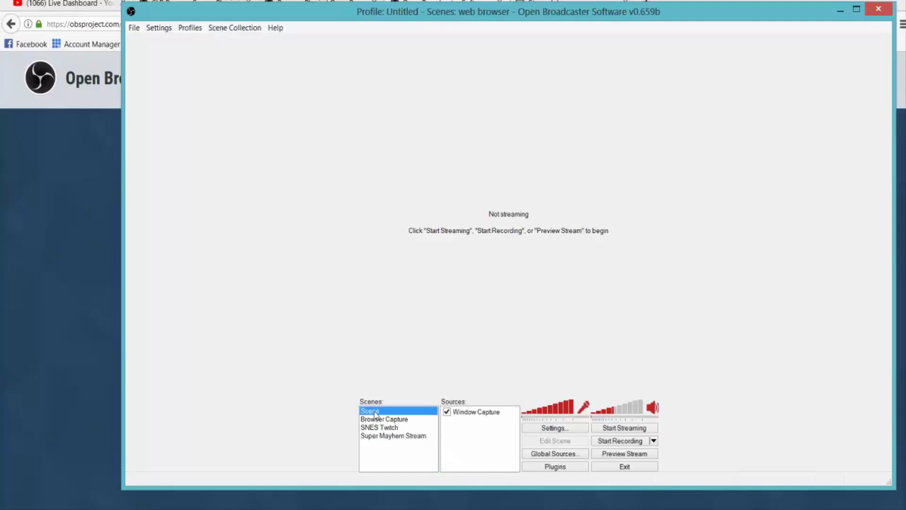
pyautogui.rightClick(371, 445)
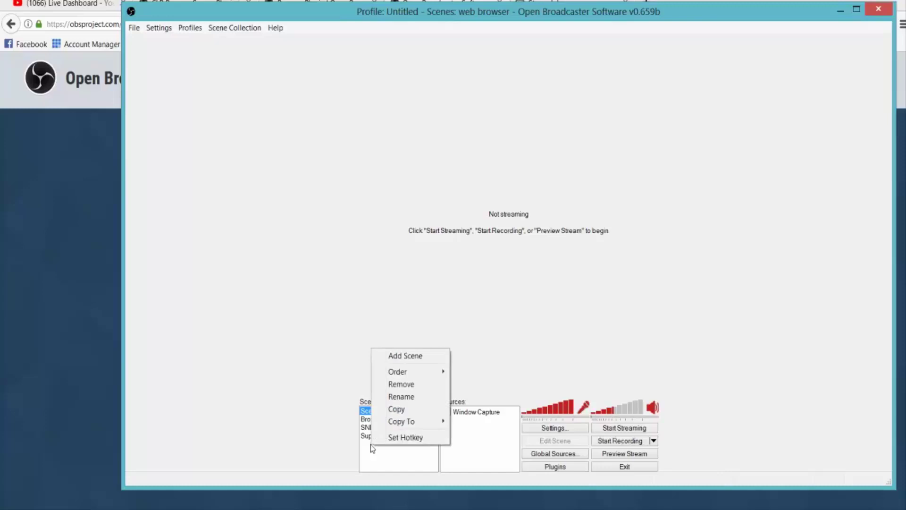
pyautogui.click(369, 446)
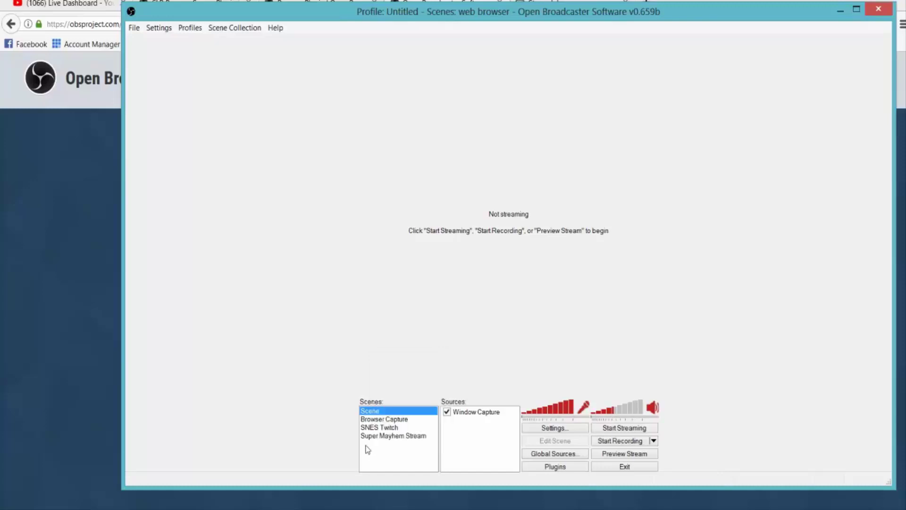
pyautogui.rightClick(368, 449)
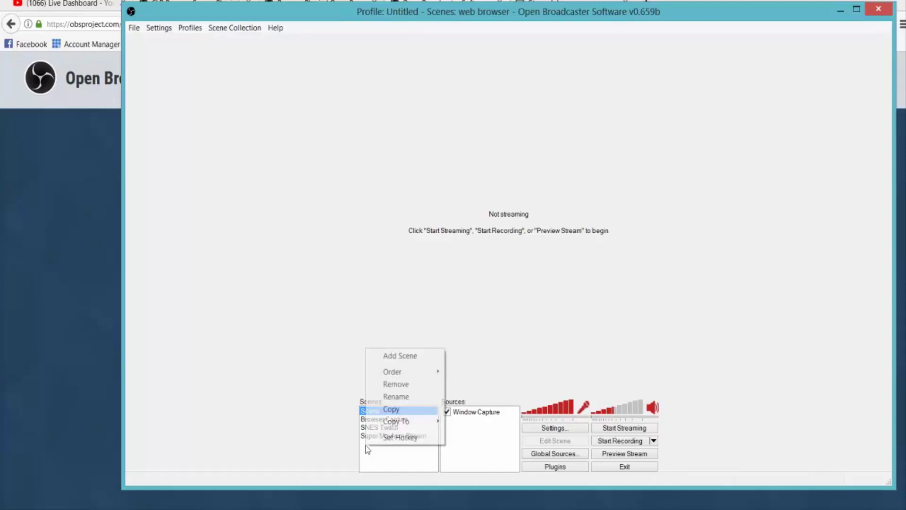
pyautogui.click(391, 356)
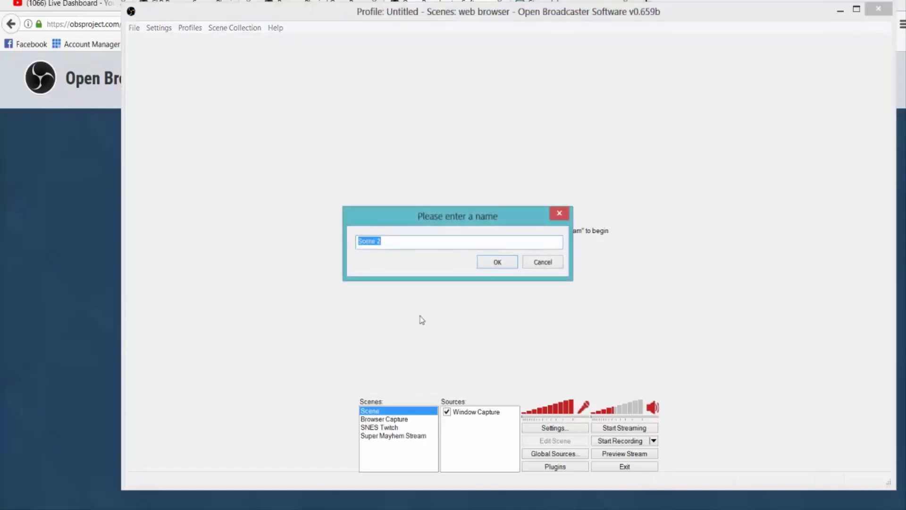
pyautogui.write('demo')
pyautogui.click(499, 262)
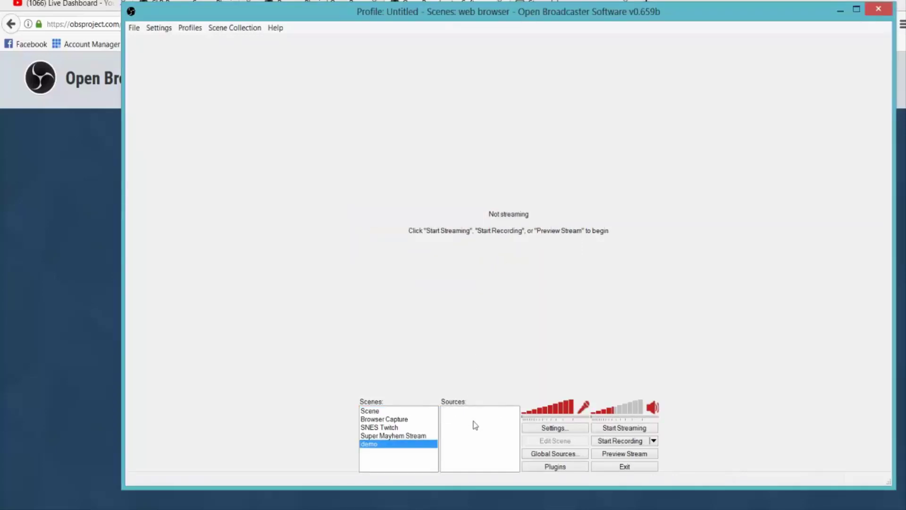
# Add a default-named Video Capture Device source using the ASUS USB2.0 Webcam
pyautogui.rightClick(451, 411)
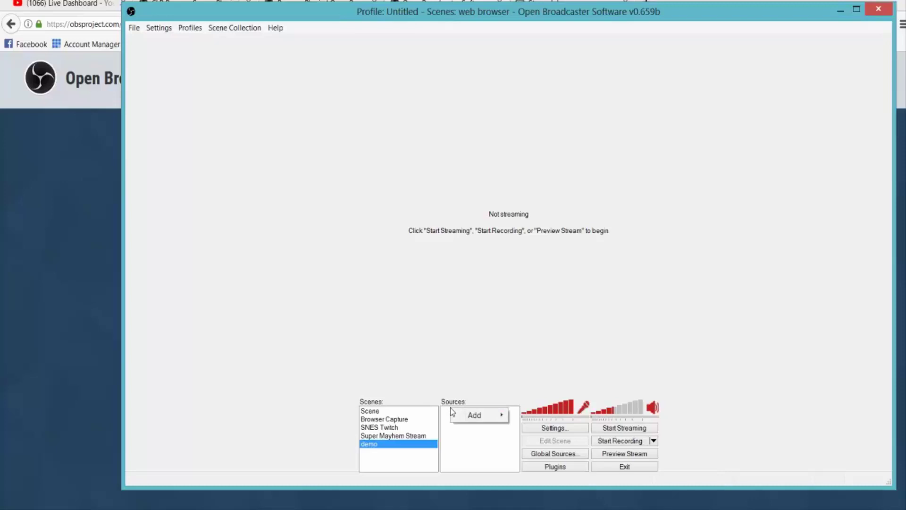
pyautogui.moveTo(474, 418)
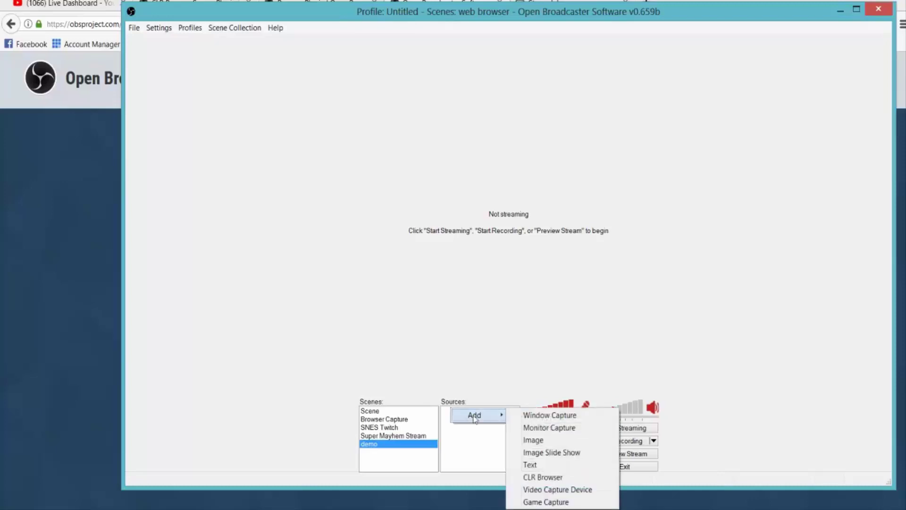
pyautogui.click(536, 491)
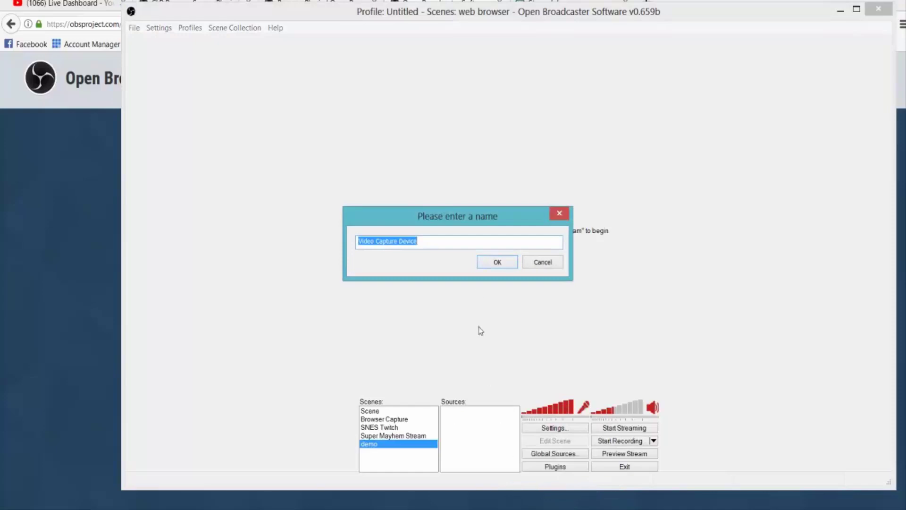
pyautogui.click(497, 261)
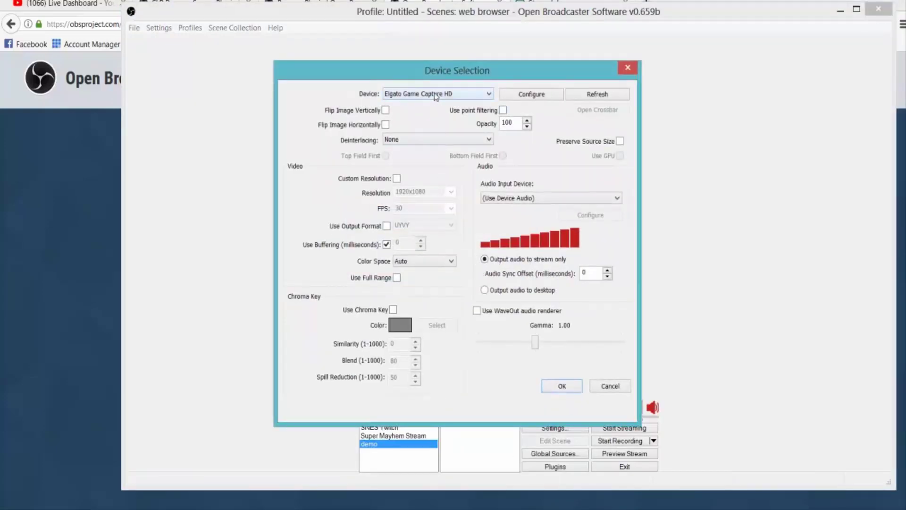
pyautogui.click(489, 97)
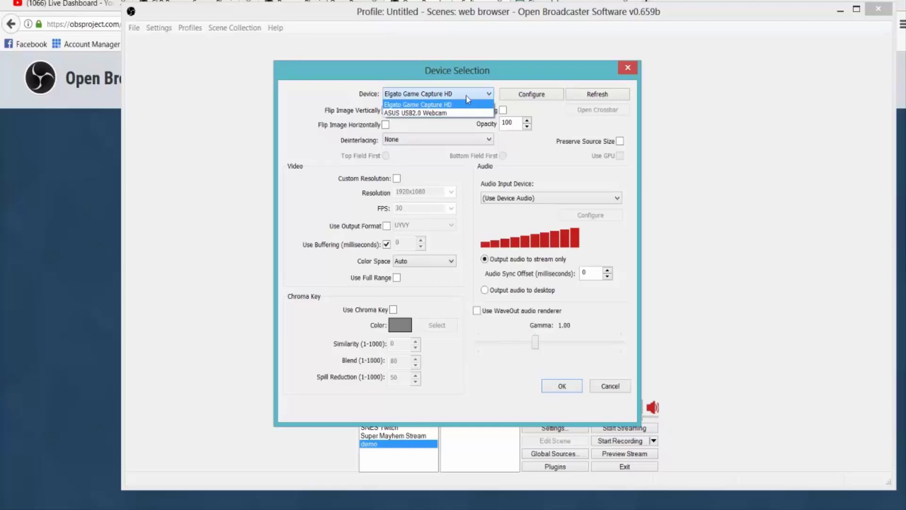
pyautogui.click(440, 113)
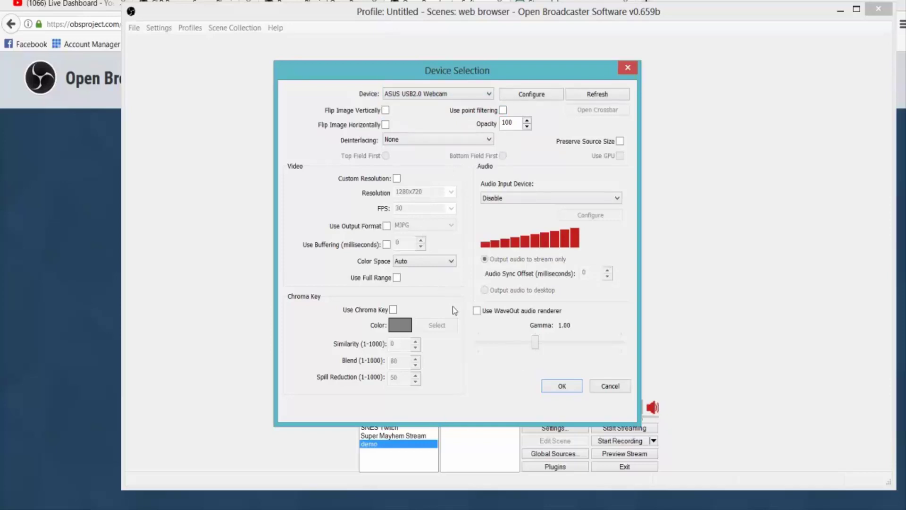
pyautogui.click(555, 387)
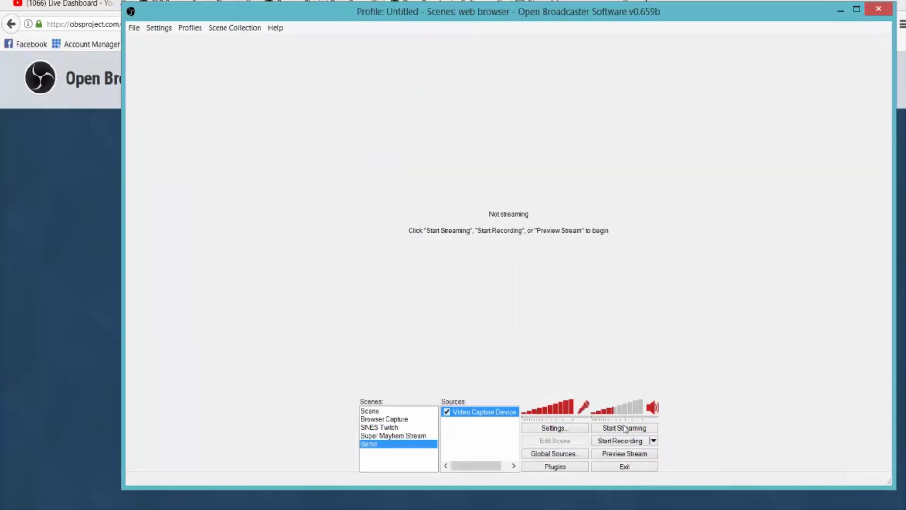
# In the preview, shrink the webcam into a small top-left box, then stop the preview
pyautogui.click(631, 454)
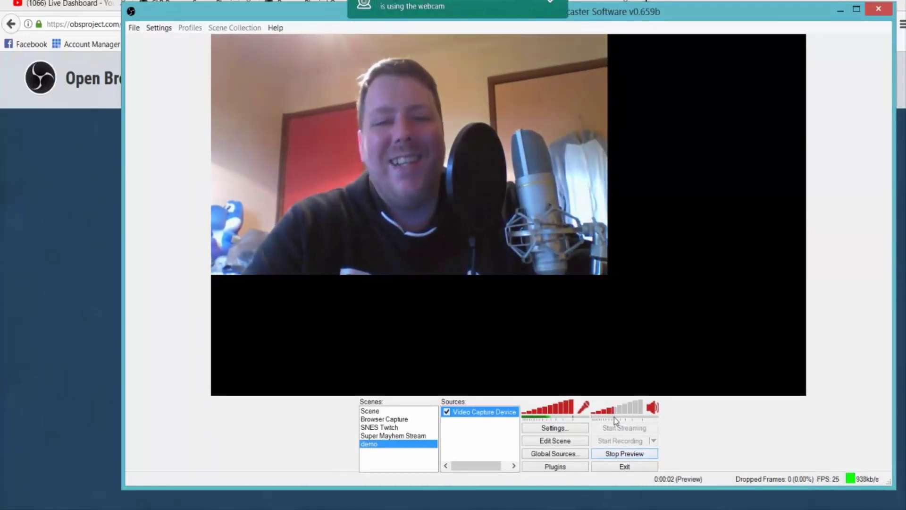
pyautogui.click(577, 440)
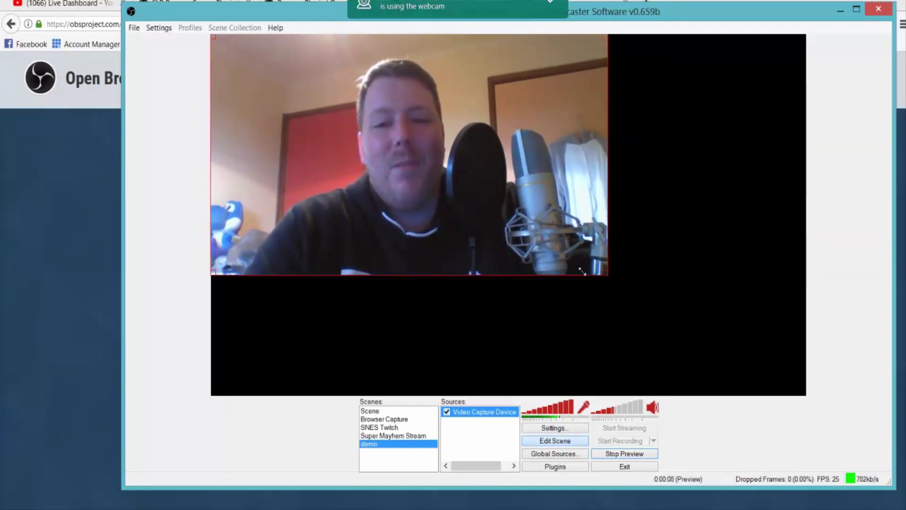
pyautogui.moveTo(608, 275); pyautogui.dragTo(531, 228)
pyautogui.moveTo(476, 223); pyautogui.dragTo(335, 125)
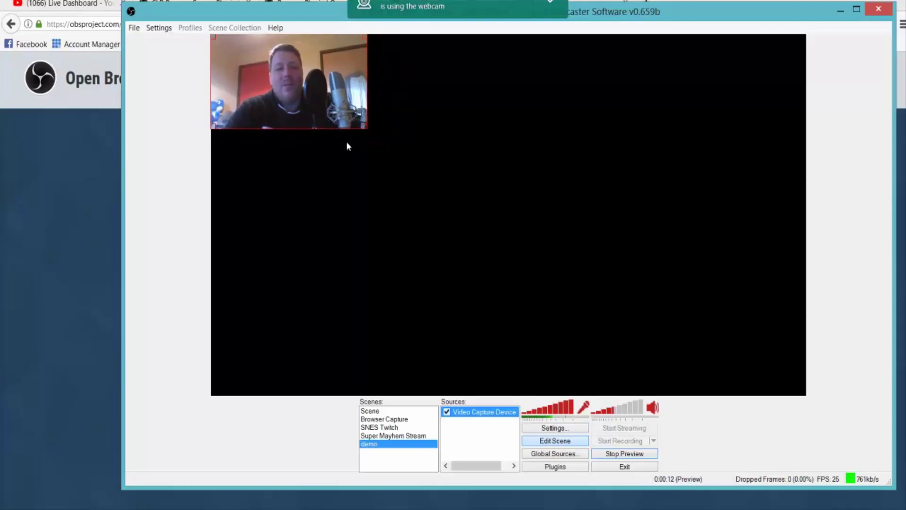
pyautogui.click(571, 441)
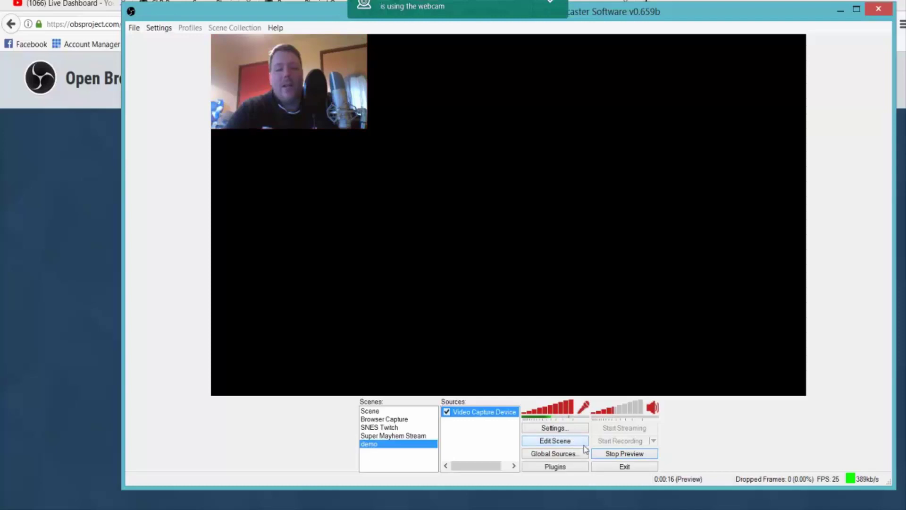
pyautogui.click(614, 453)
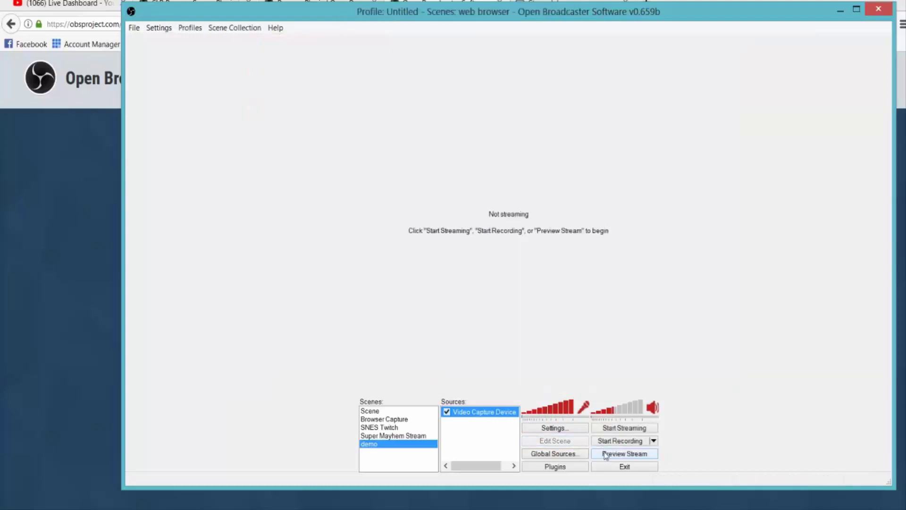
# Add a Window Capture source to the demo scene, keeping its default name
pyautogui.rightClick(461, 428)
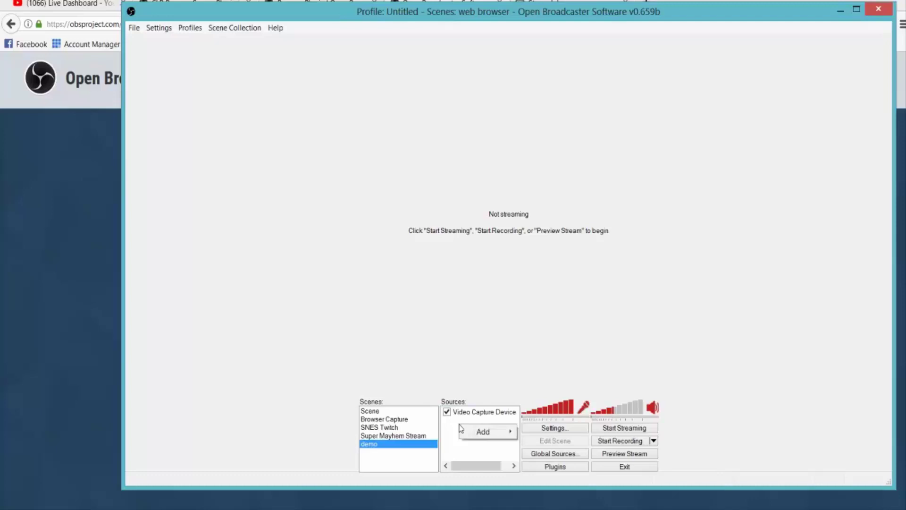
pyautogui.moveTo(492, 436)
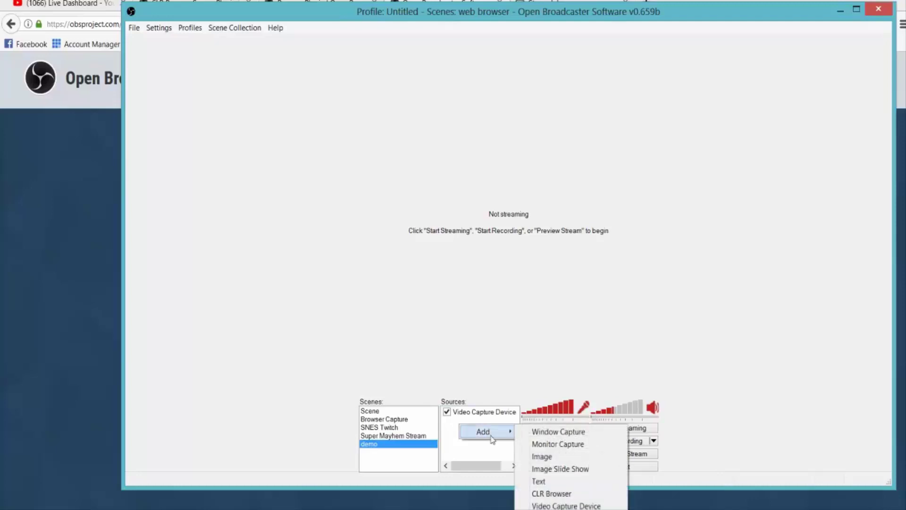
pyautogui.click(549, 431)
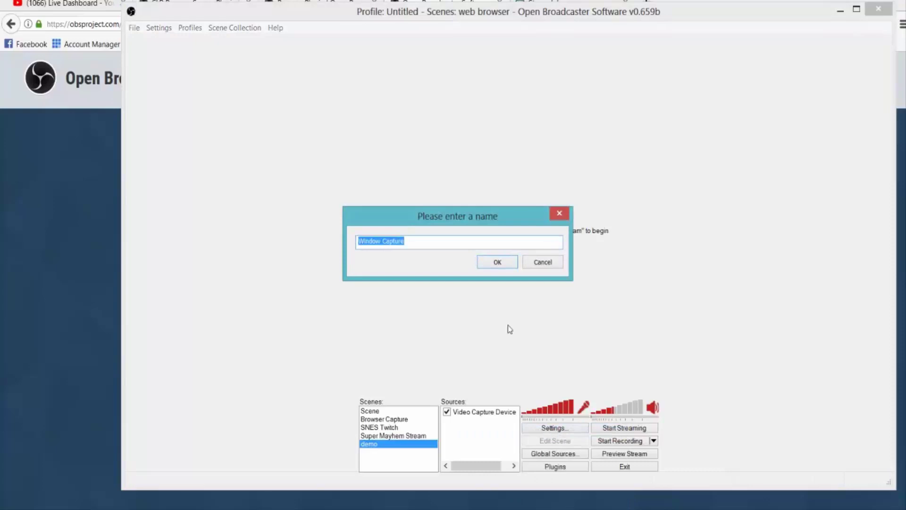
pyautogui.click(502, 263)
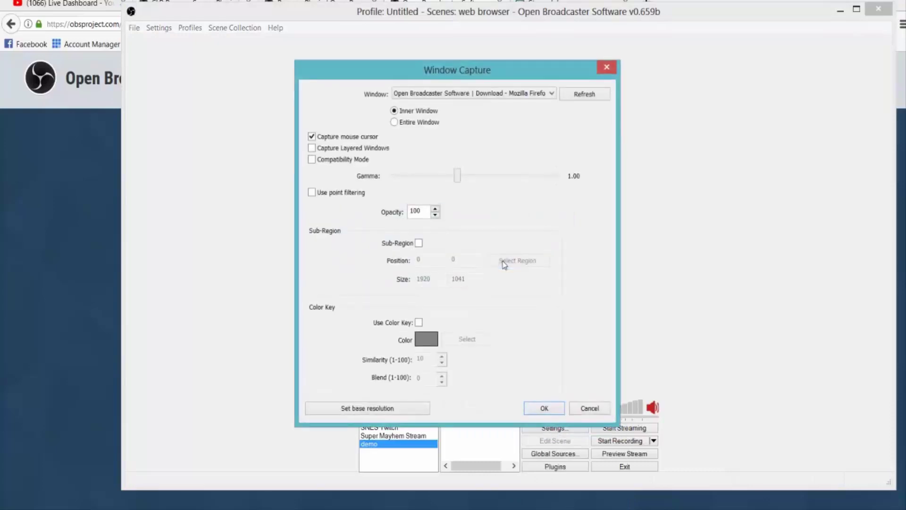
# Set the capture to the 'Snes9x rerecording 1.51 v7' window's Inner Window and confirm
pyautogui.click(539, 96)
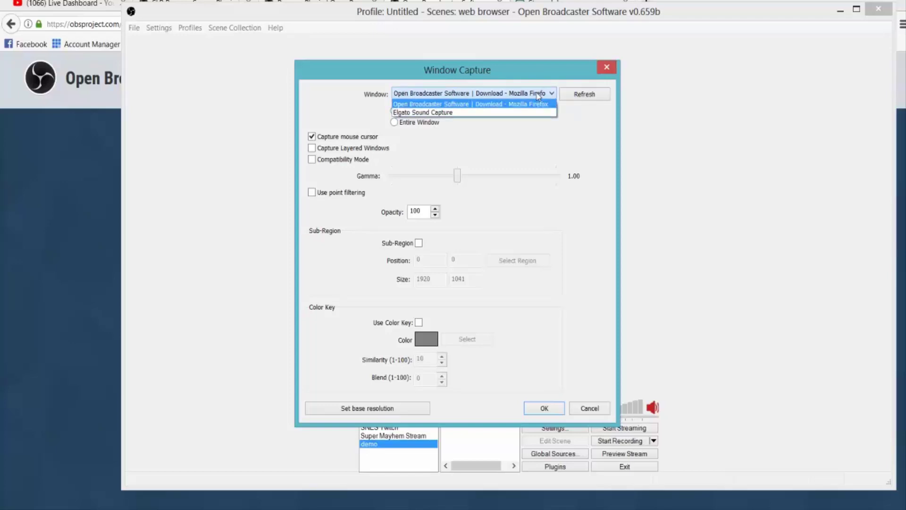
pyautogui.click(538, 96)
pyautogui.click(574, 93)
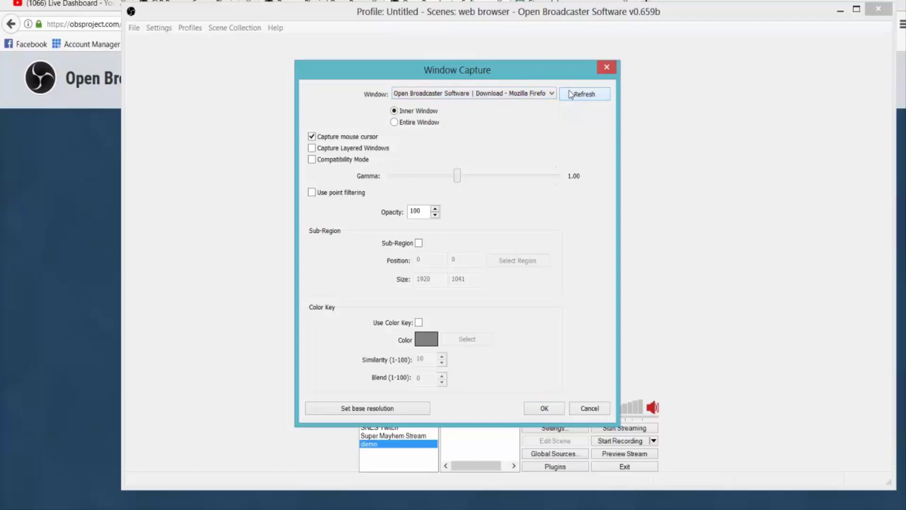
pyautogui.click(552, 97)
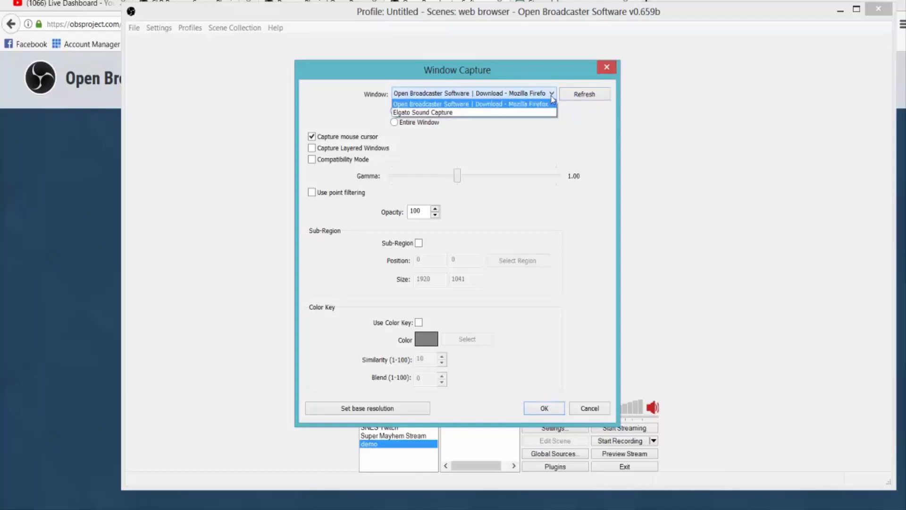
pyautogui.click(583, 97)
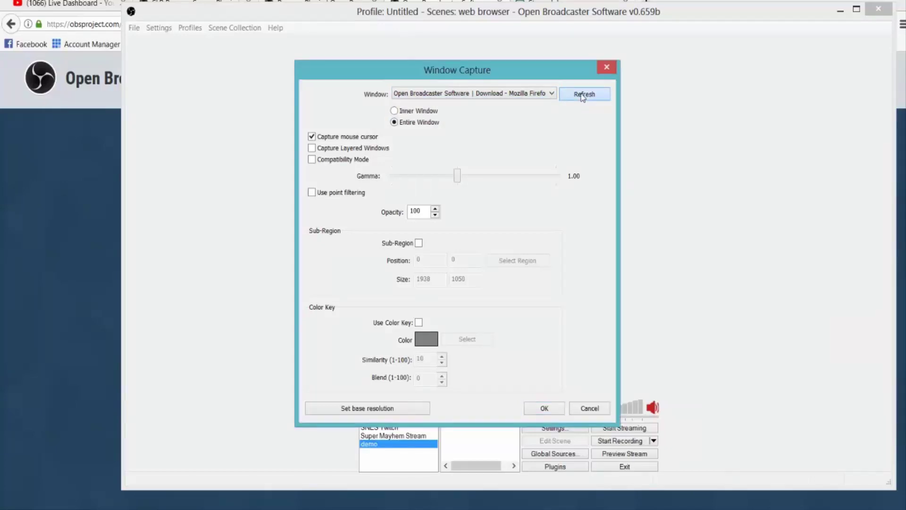
pyautogui.click(545, 95)
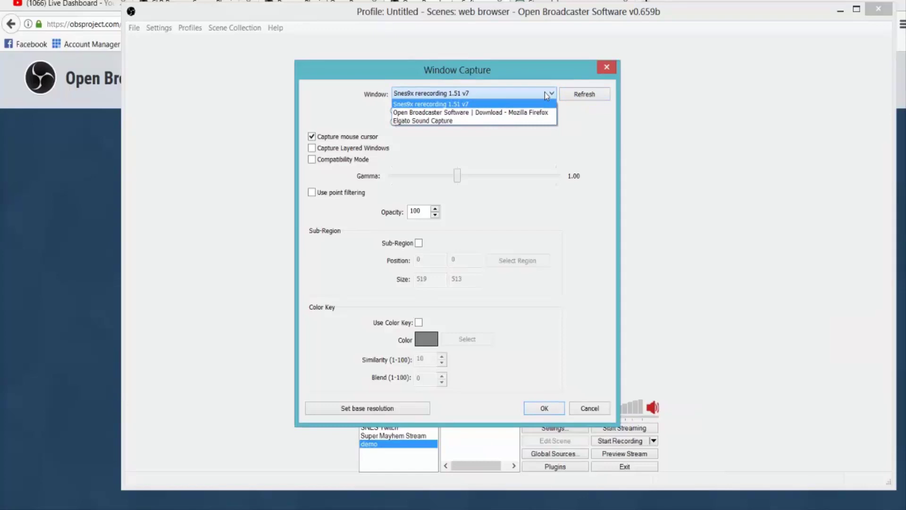
pyautogui.click(545, 94)
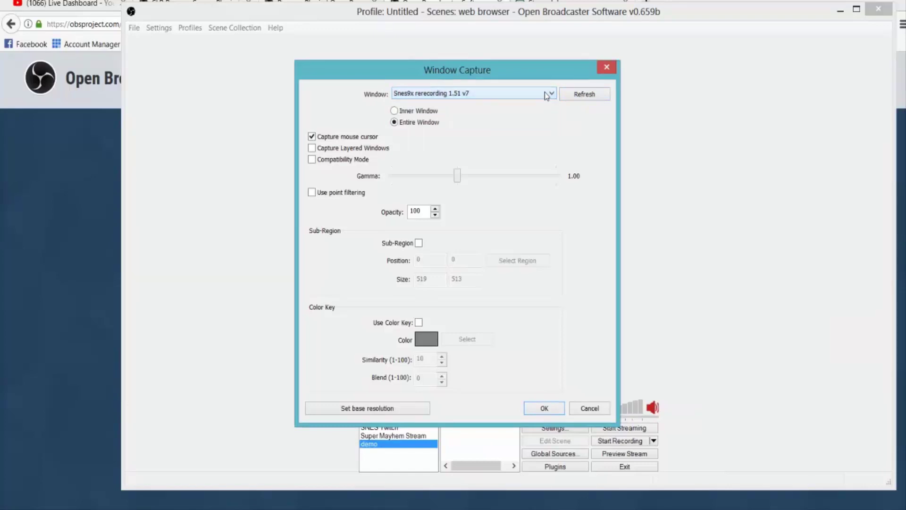
pyautogui.click(401, 115)
pyautogui.click(463, 94)
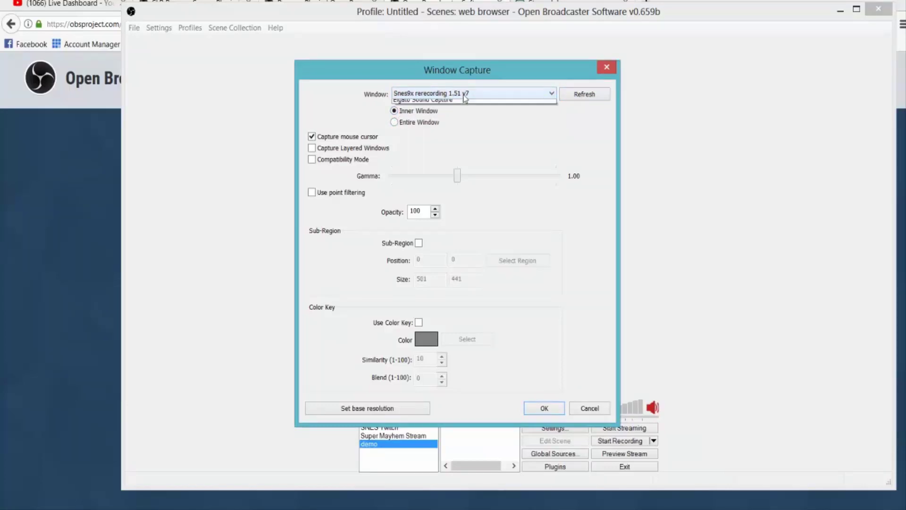
pyautogui.click(468, 100)
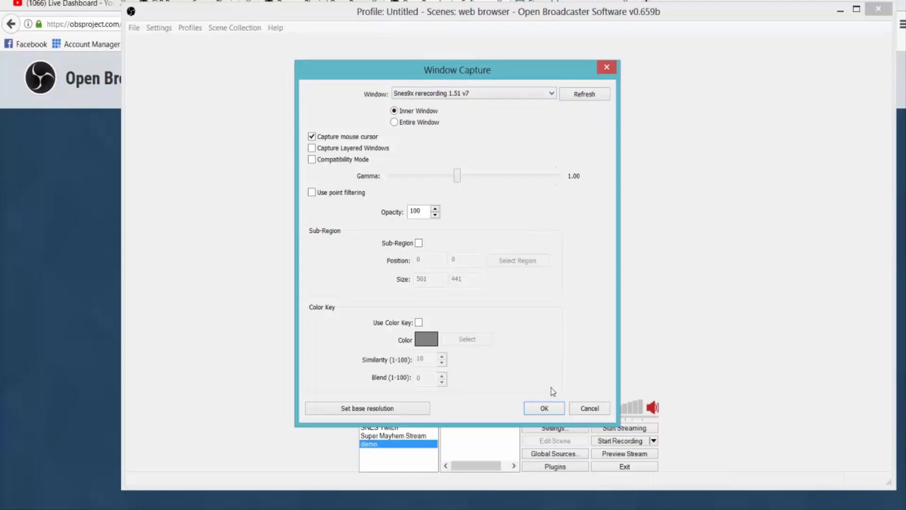
pyautogui.click(546, 406)
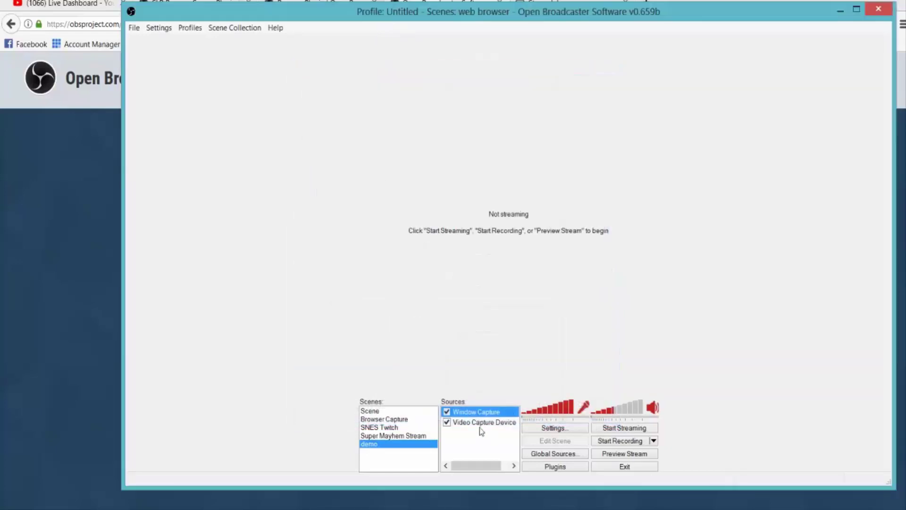
# In the live preview, move and enlarge the game capture to fill the right side
pyautogui.click(607, 454)
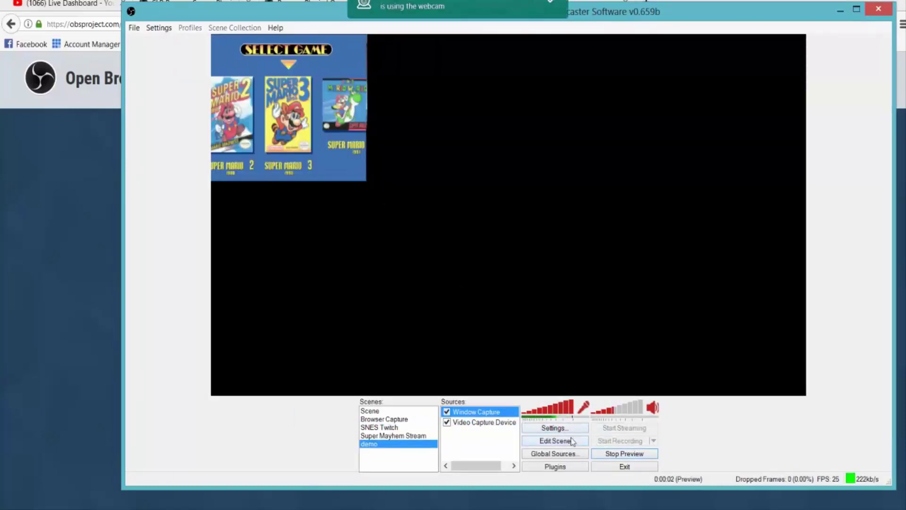
pyautogui.click(572, 442)
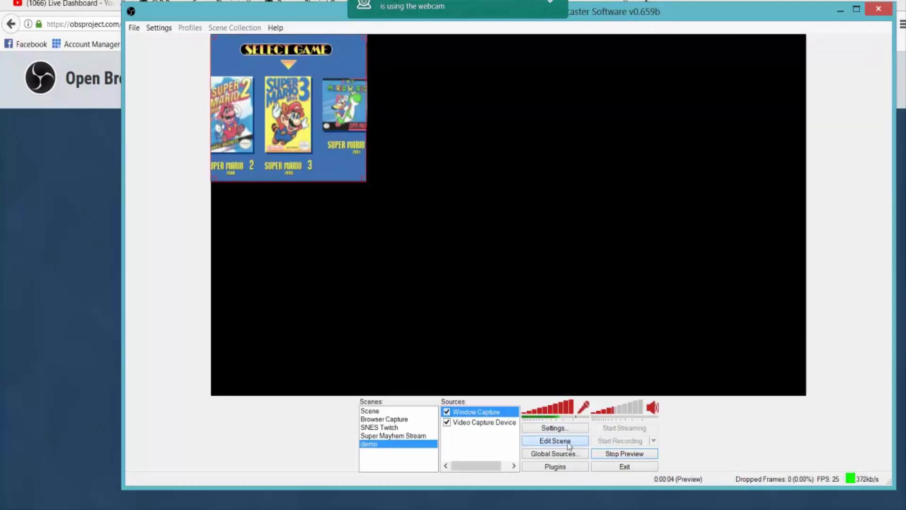
pyautogui.moveTo(293, 66); pyautogui.dragTo(461, 90)
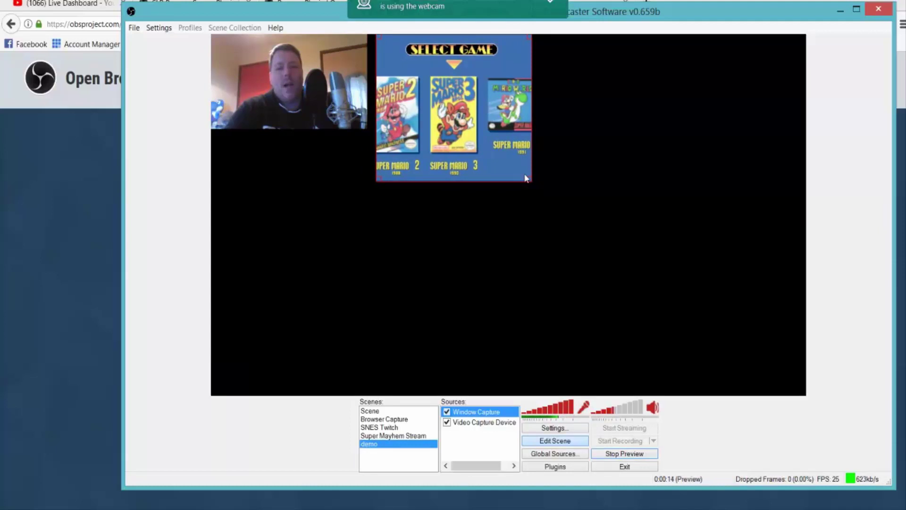
pyautogui.moveTo(530, 183); pyautogui.dragTo(757, 362)
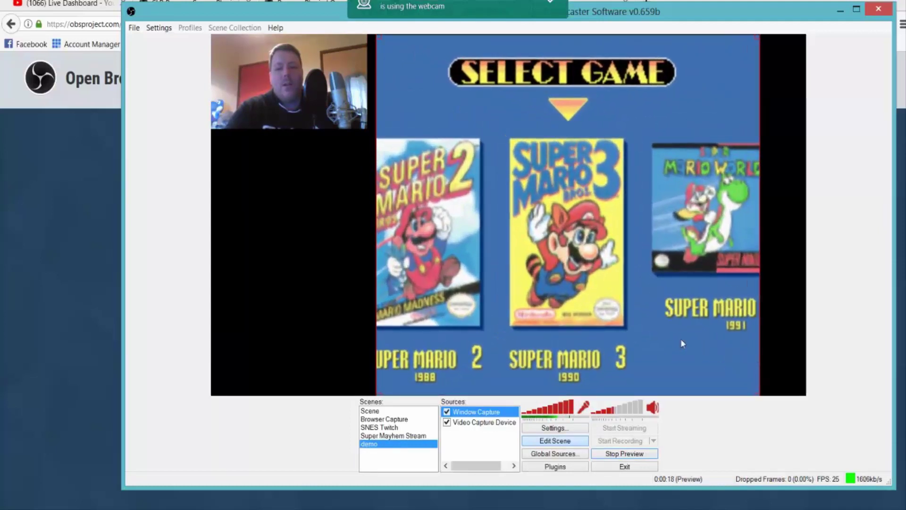
pyautogui.moveTo(680, 338); pyautogui.dragTo(705, 319)
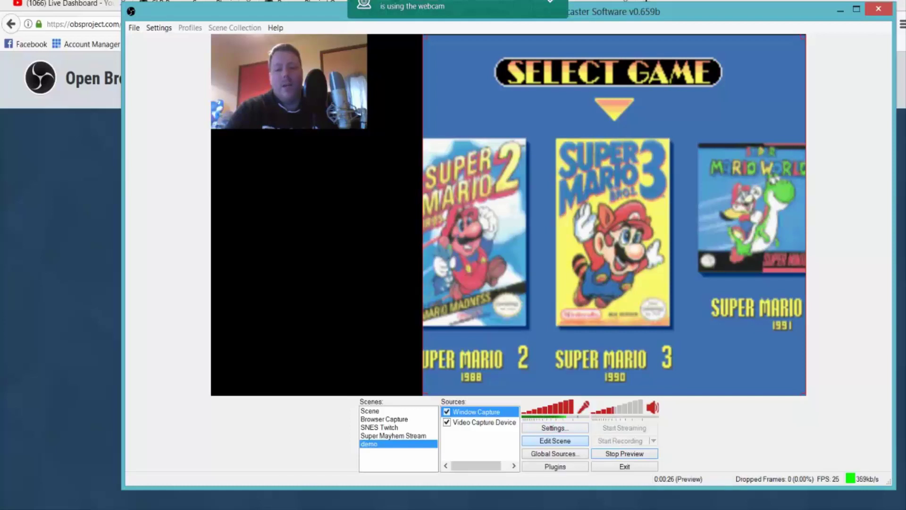
# Test the capture by cycling Snes9x's game-select screen, then minimize the emulator
pyautogui.hotkey('alt', 'Tab')
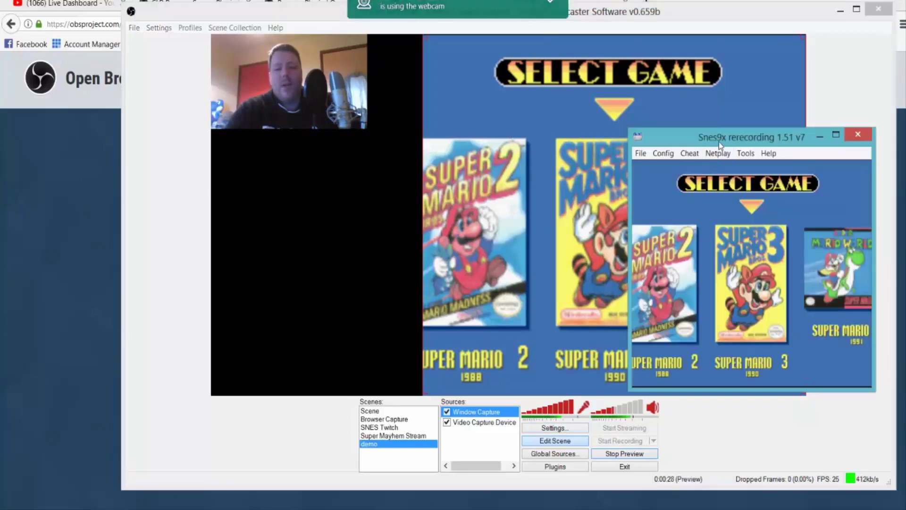
pyautogui.moveTo(726, 142); pyautogui.dragTo(748, 146)
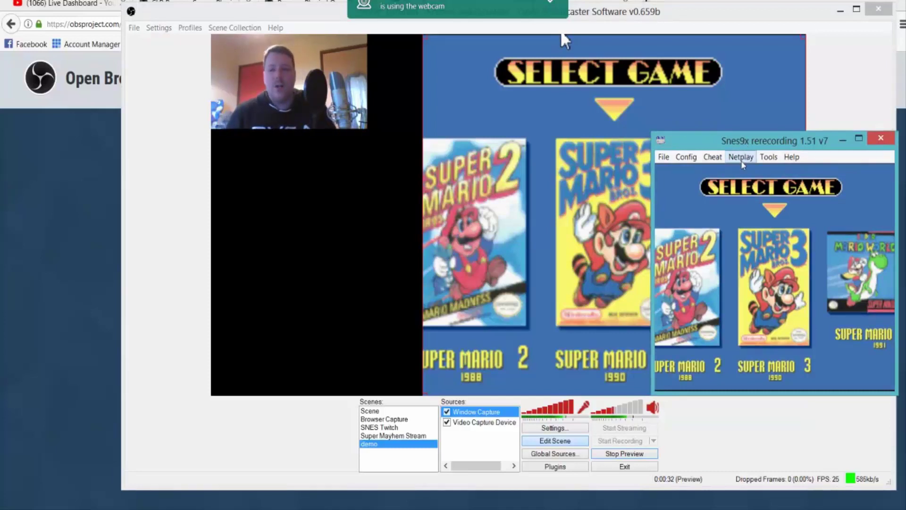
pyautogui.press('Right')
pyautogui.press('Left')
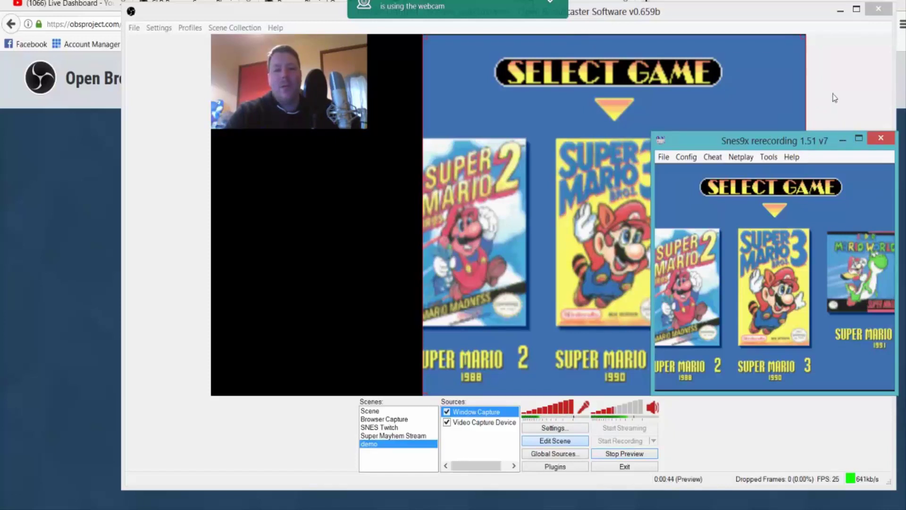
pyautogui.click(842, 140)
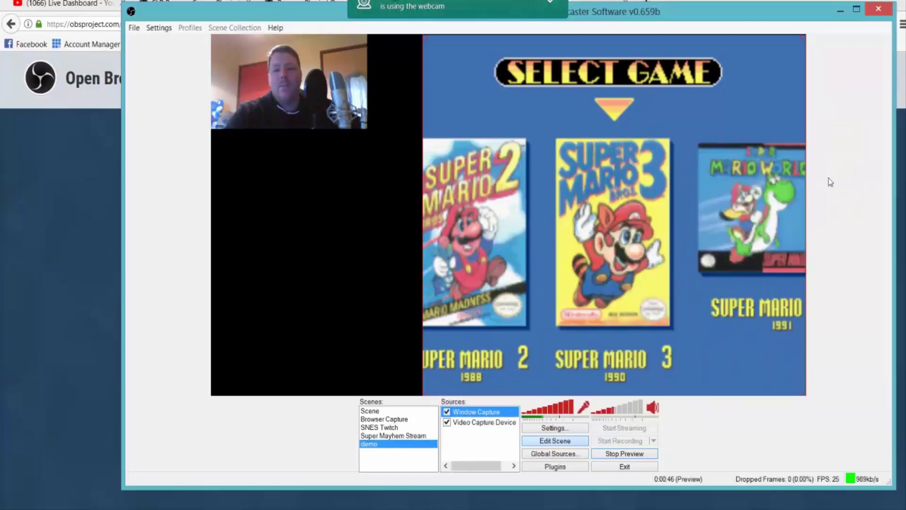
# Stop the preview, minimize OBS, and log into Streamlabs with the YouTube channel account
pyautogui.click(626, 454)
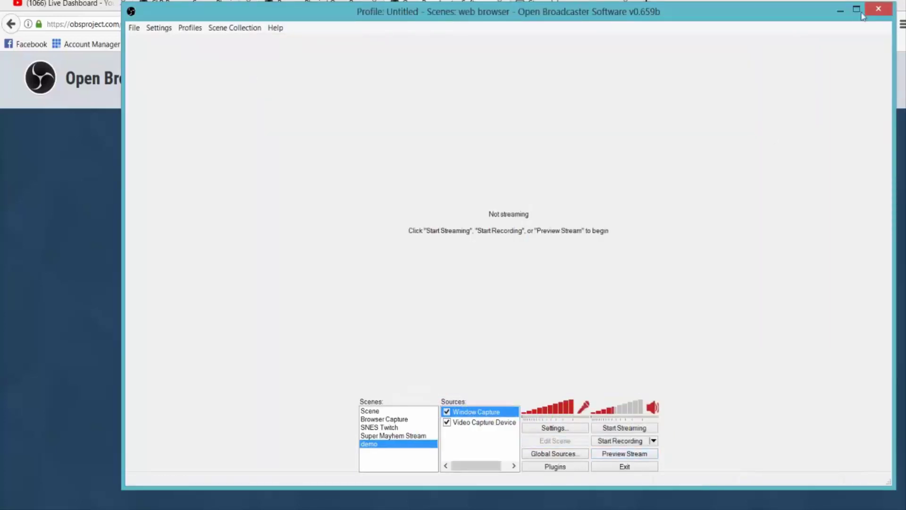
pyautogui.click(839, 11)
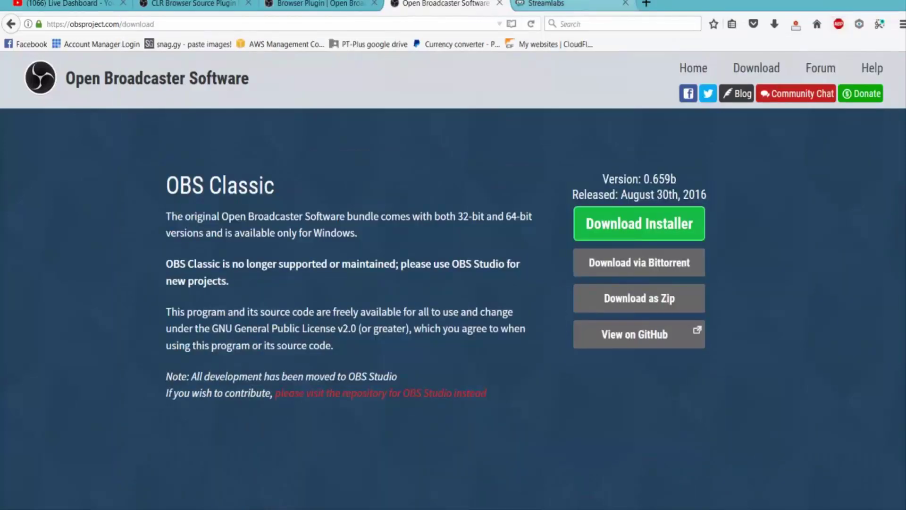
pyautogui.click(547, 4)
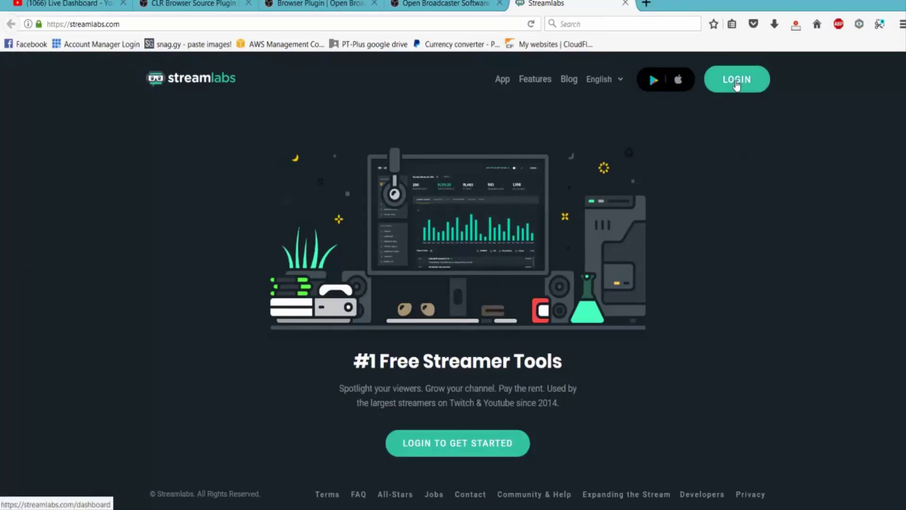
pyautogui.click(736, 81)
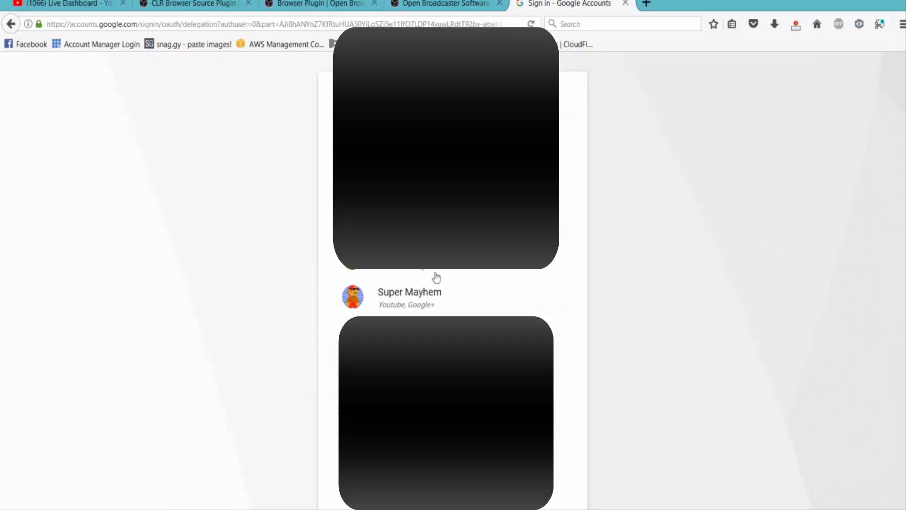
pyautogui.click(424, 296)
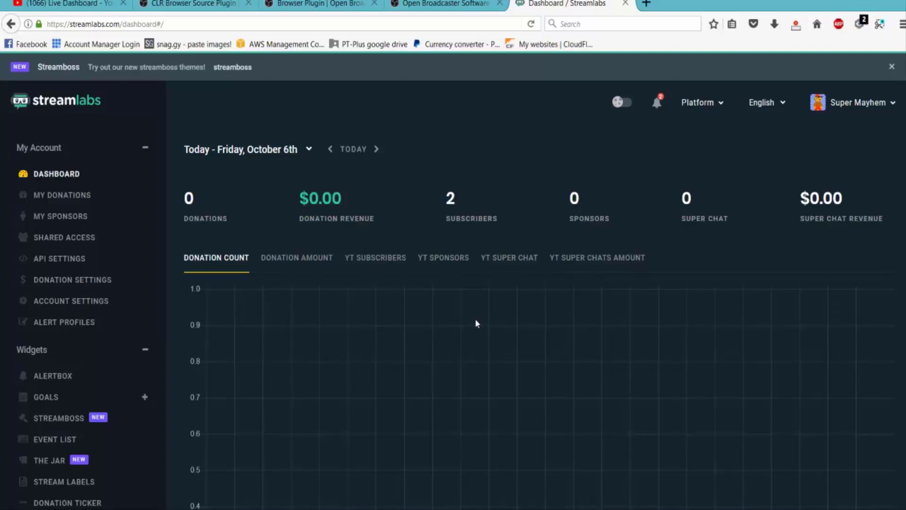
# Open Donation Settings and view the tip page in a new tab, then close that tab
pyautogui.click(72, 279)
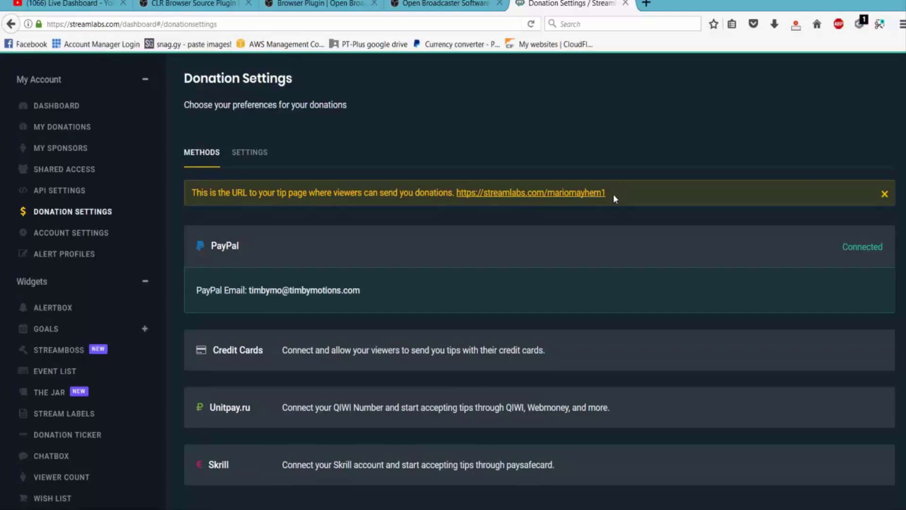
pyautogui.moveTo(613, 194); pyautogui.dragTo(563, 200)
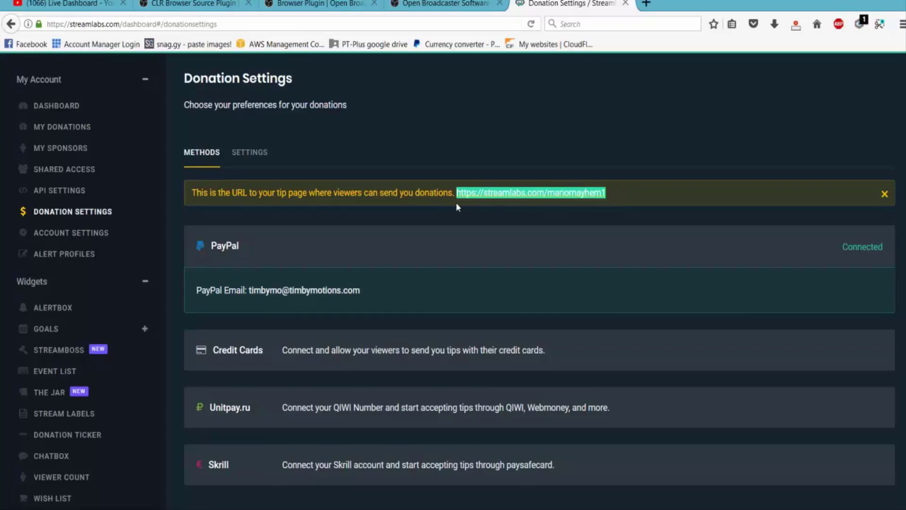
pyautogui.click(499, 218)
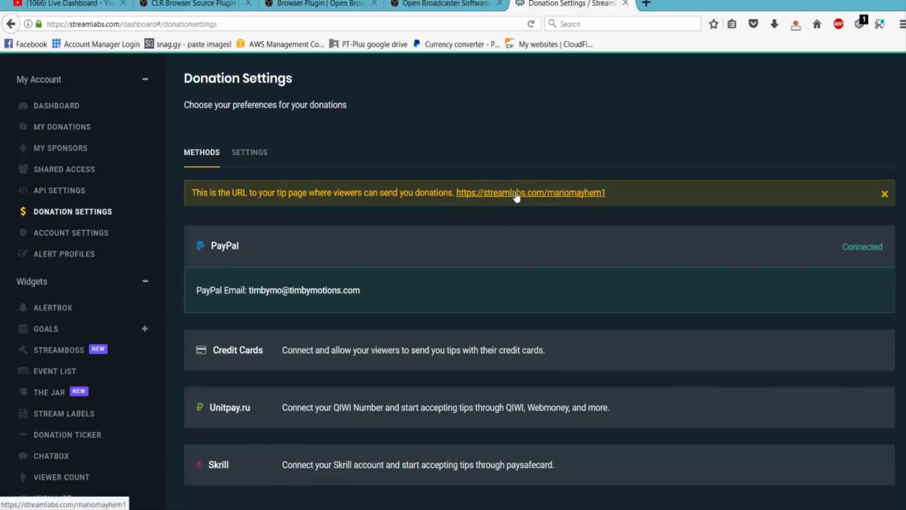
pyautogui.middleClick(517, 197)
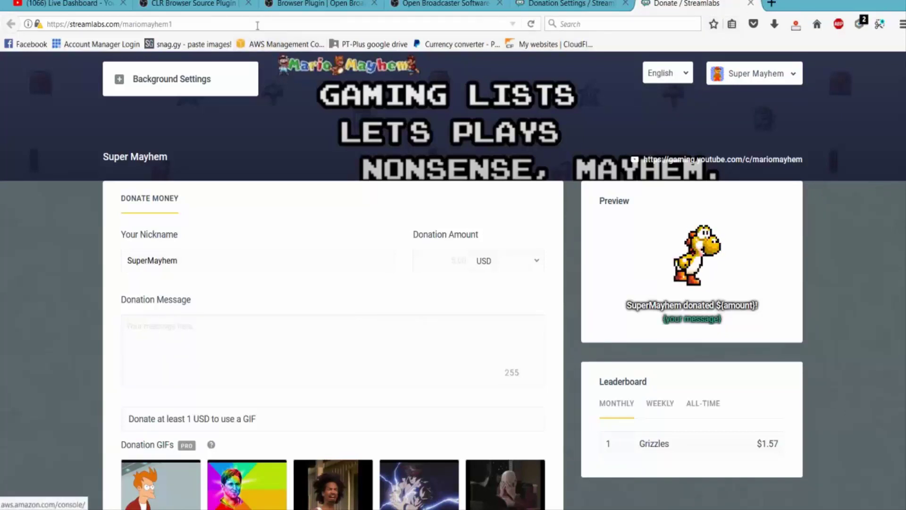
pyautogui.click(750, 3)
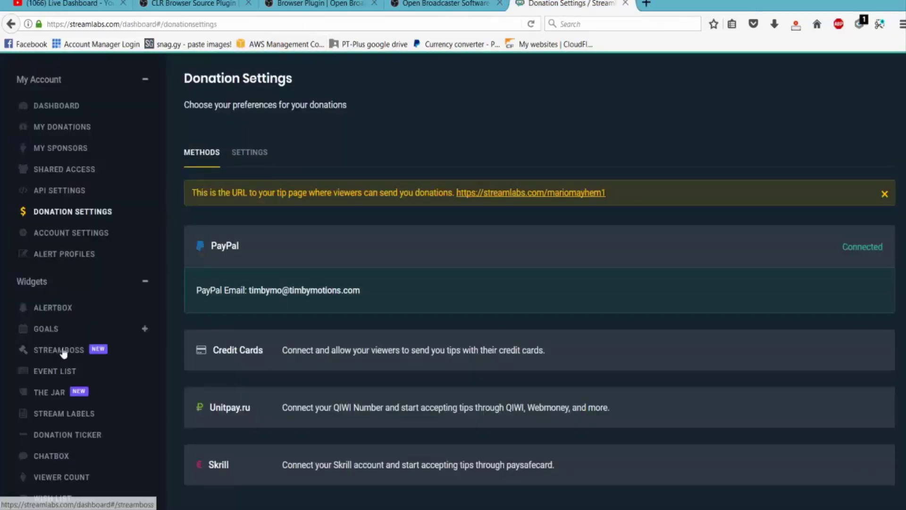
# Open the Alert Box widget settings and expand the donation alert options
pyautogui.click(68, 308)
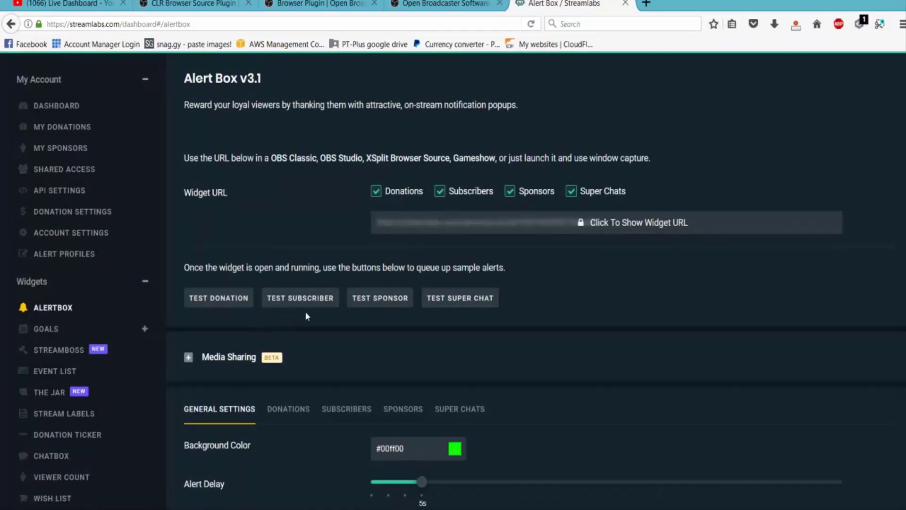
pyautogui.scroll(-3, 311, 318)
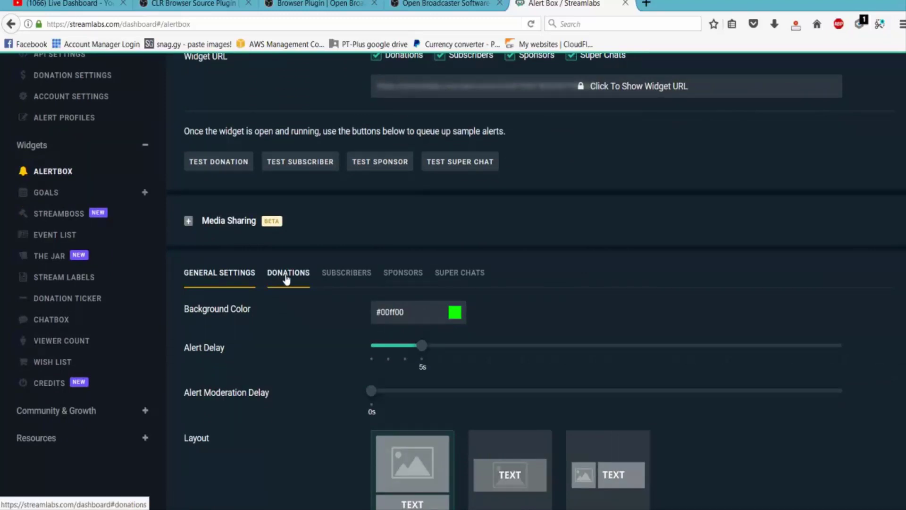
pyautogui.click(286, 278)
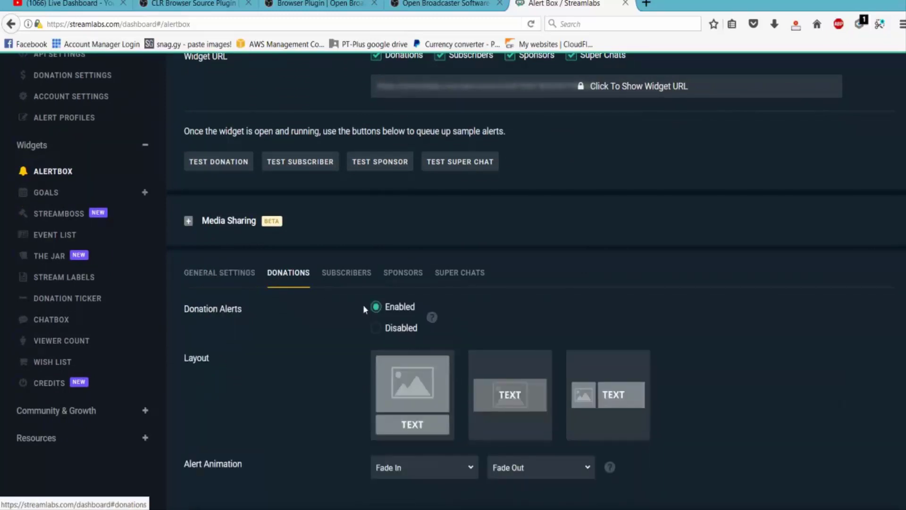
pyautogui.scroll(-4, 371, 320)
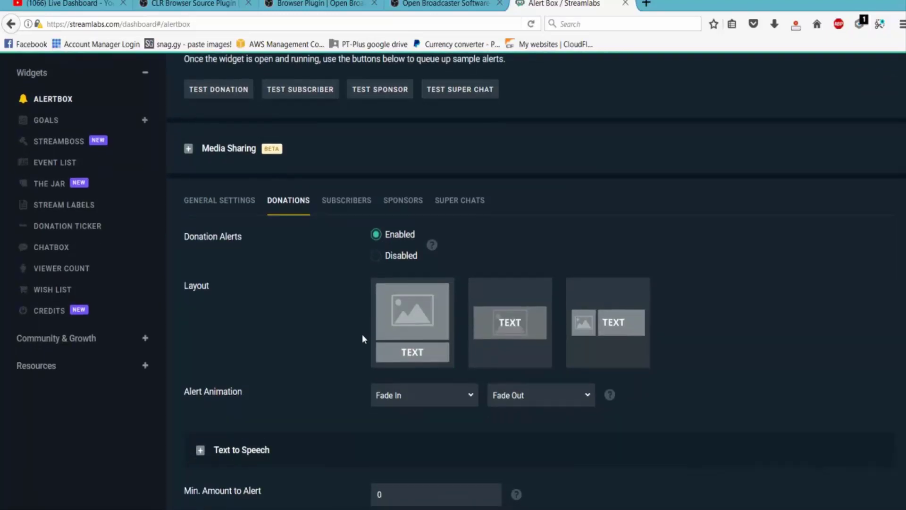
pyautogui.scroll(-4, 353, 340)
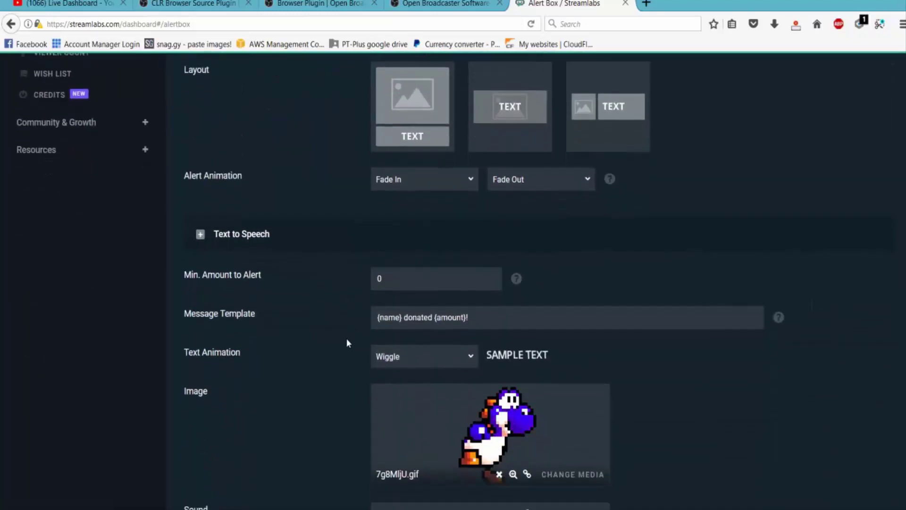
pyautogui.scroll(-1, 346, 339)
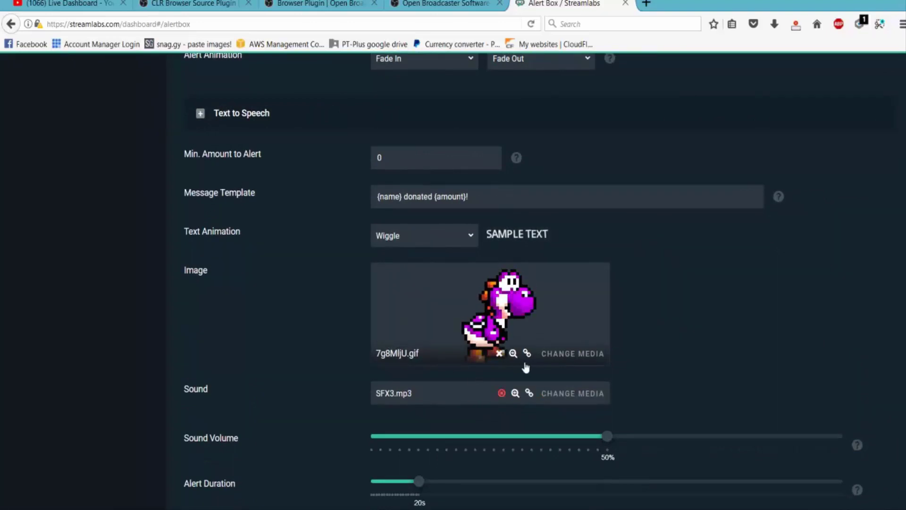
# Browse the stock images in the Media Gallery and cancel, keeping 7g8MljU.gif
pyautogui.click(566, 359)
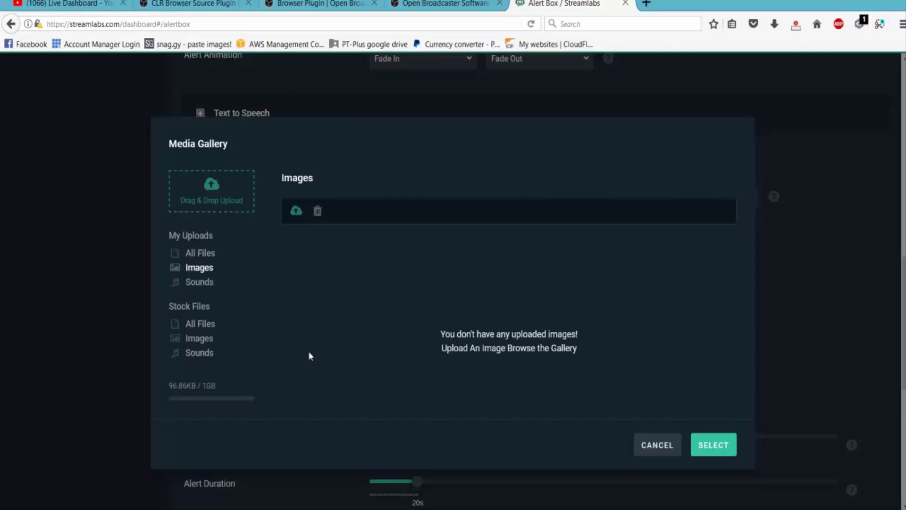
pyautogui.click(206, 324)
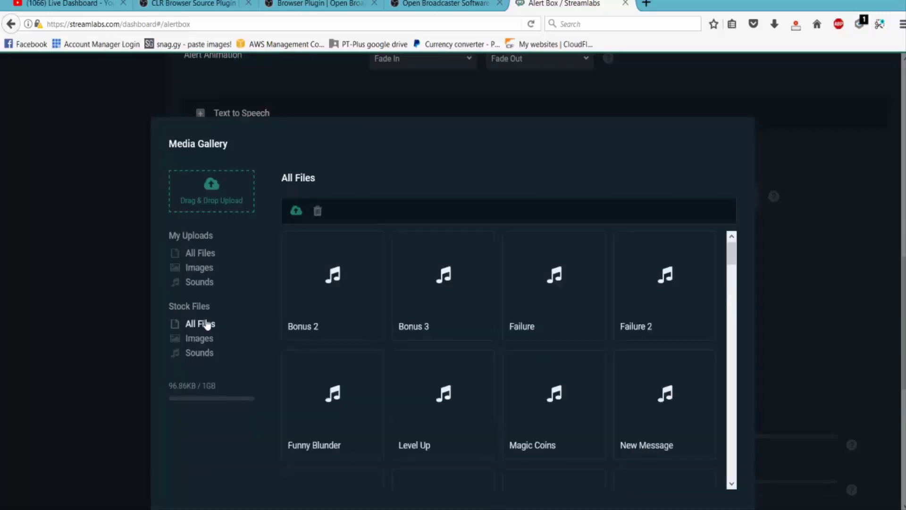
pyautogui.click(204, 339)
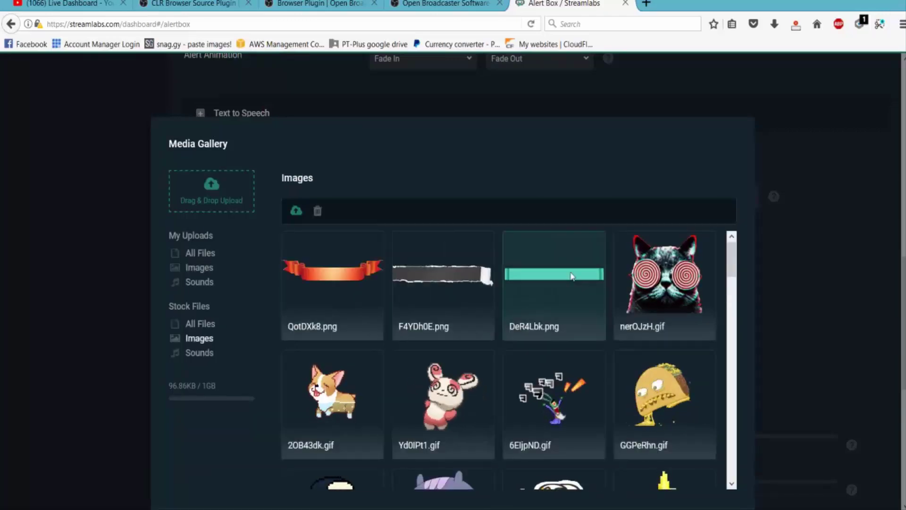
pyautogui.scroll(-4, 613, 275)
pyautogui.scroll(-2, 637, 283)
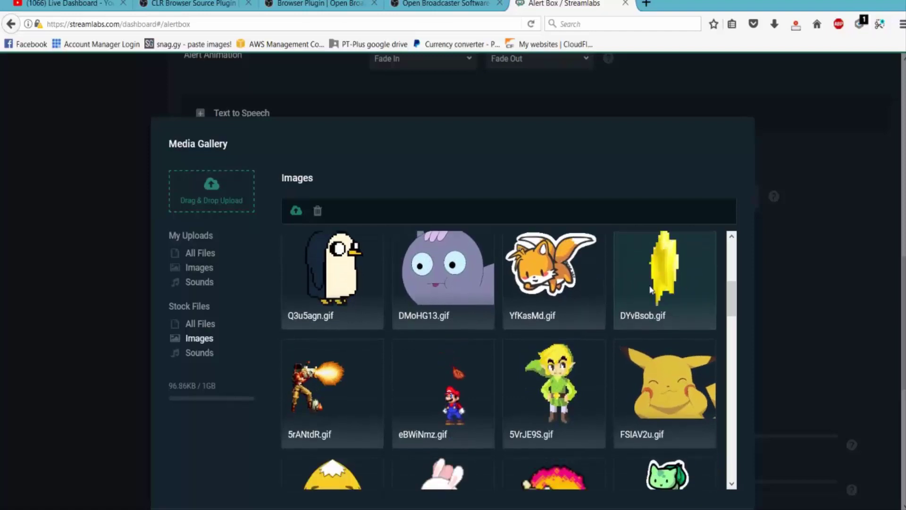
pyautogui.scroll(-2, 790, 294)
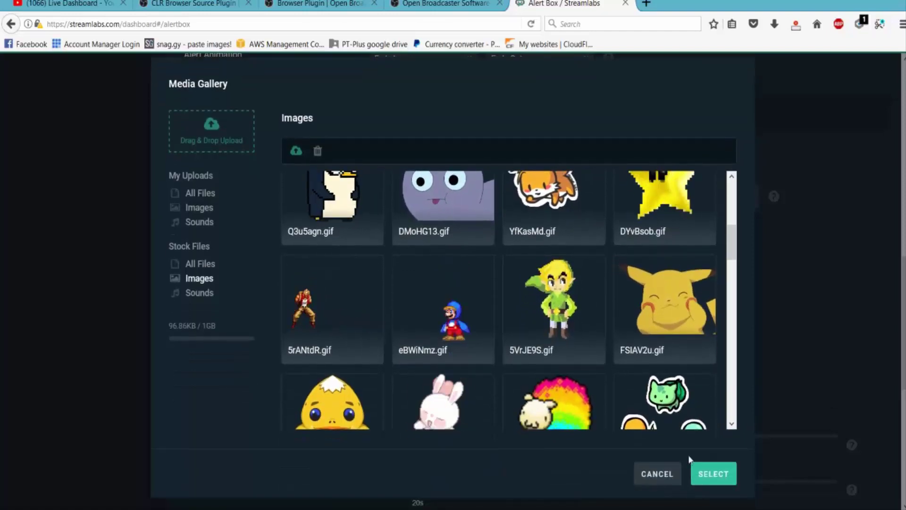
pyautogui.click(644, 473)
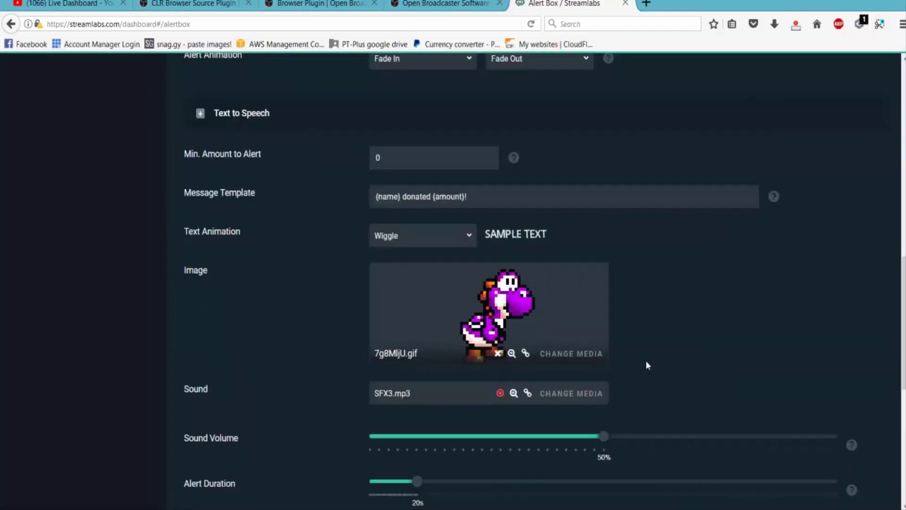
pyautogui.scroll(-3, 559, 460)
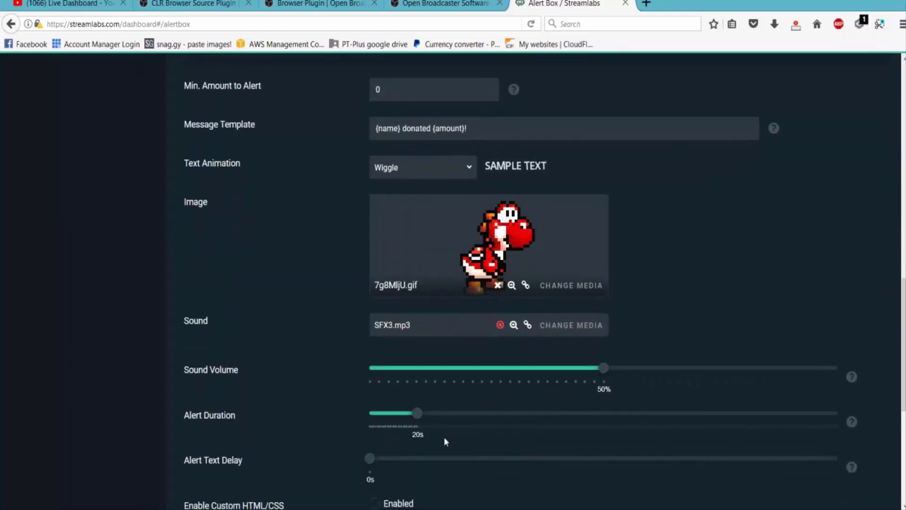
pyautogui.scroll(-6, 478, 443)
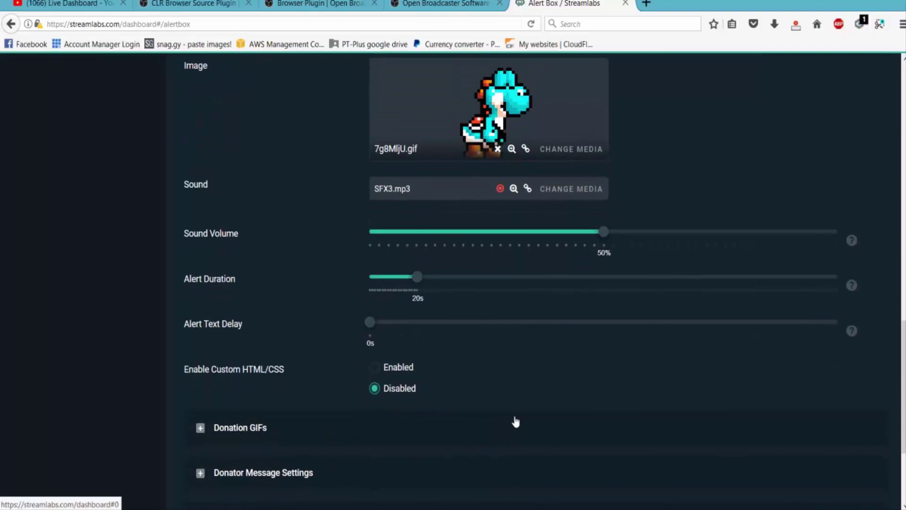
pyautogui.scroll(20, 513, 420)
pyautogui.scroll(11, 515, 420)
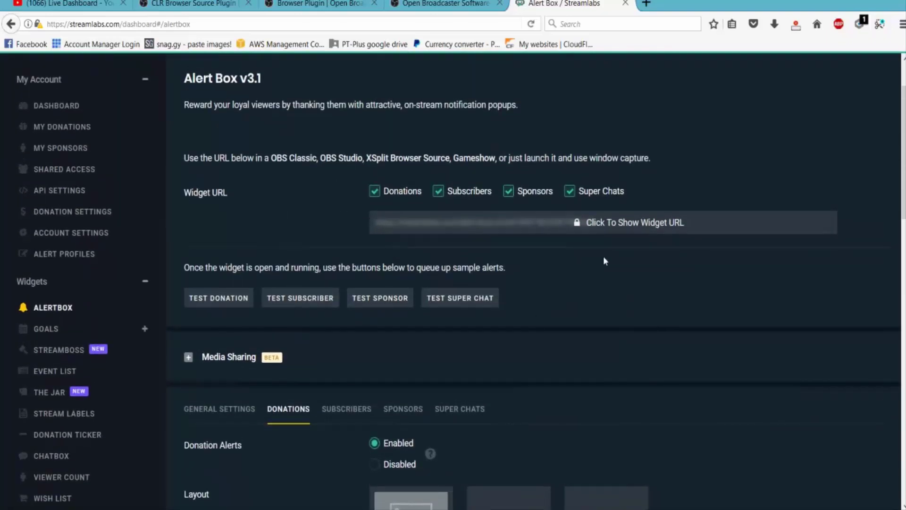
# Reveal the Alert Box widget URL, select the whole address and copy it
pyautogui.click(616, 226)
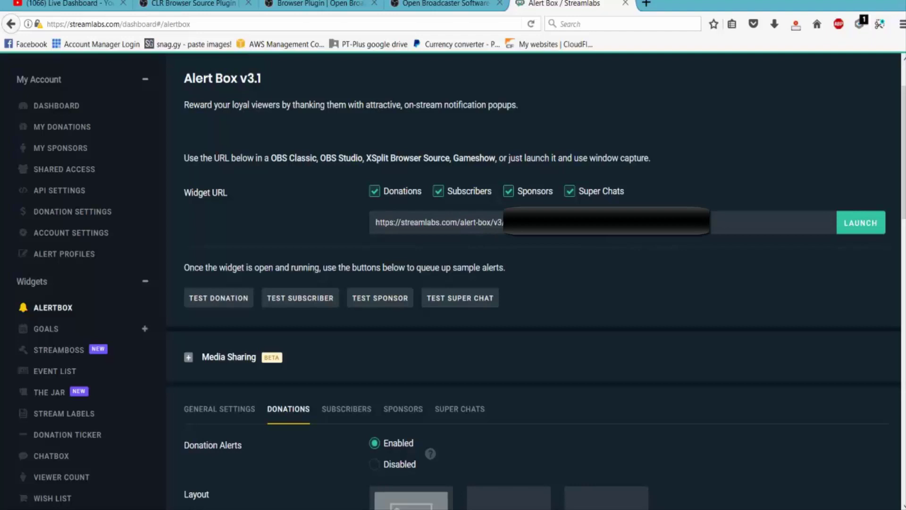
pyautogui.moveTo(486, 243); pyautogui.dragTo(369, 245)
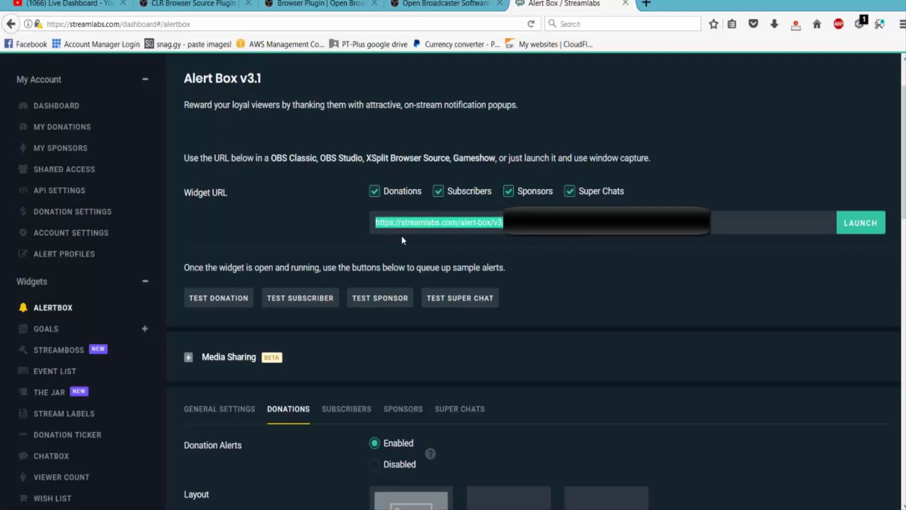
pyautogui.rightClick(419, 225)
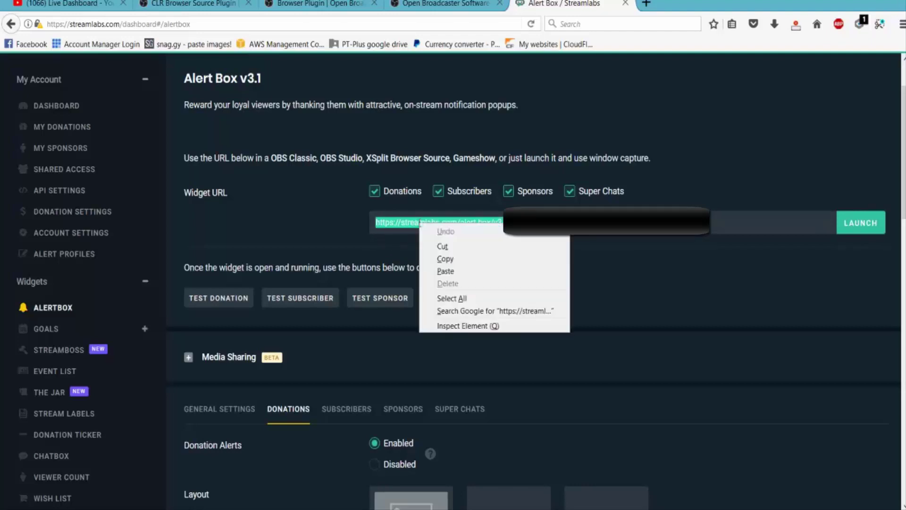
pyautogui.click(438, 265)
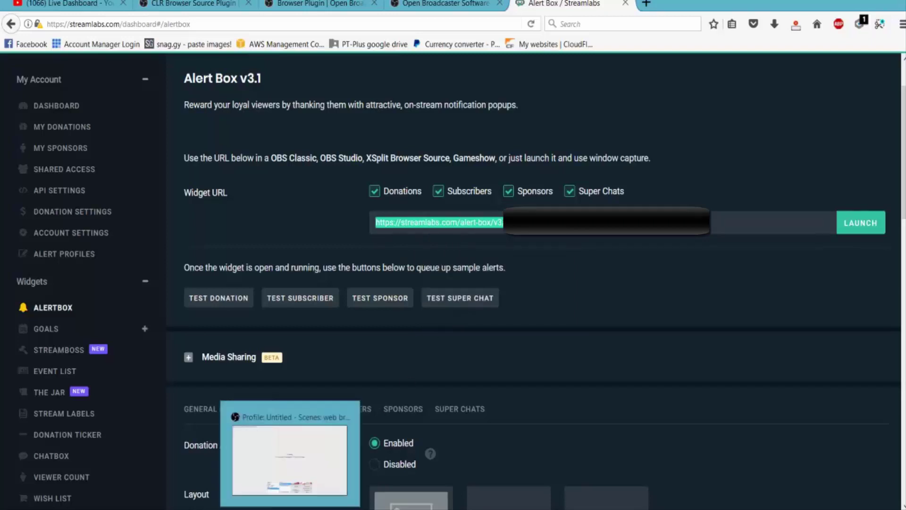
# Add a CLR Browser source to the demo scene, keeping the default name 'CLR Browser'
pyautogui.click(291, 453)
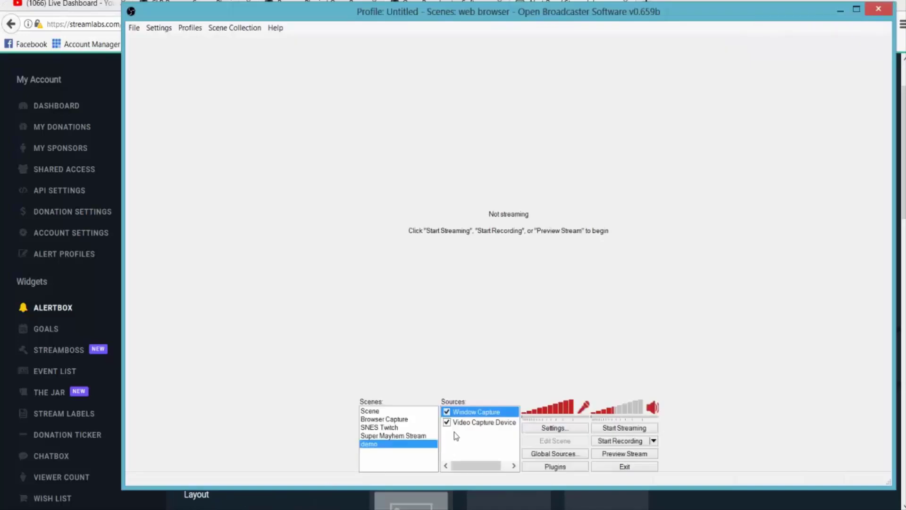
pyautogui.rightClick(454, 432)
pyautogui.moveTo(475, 439)
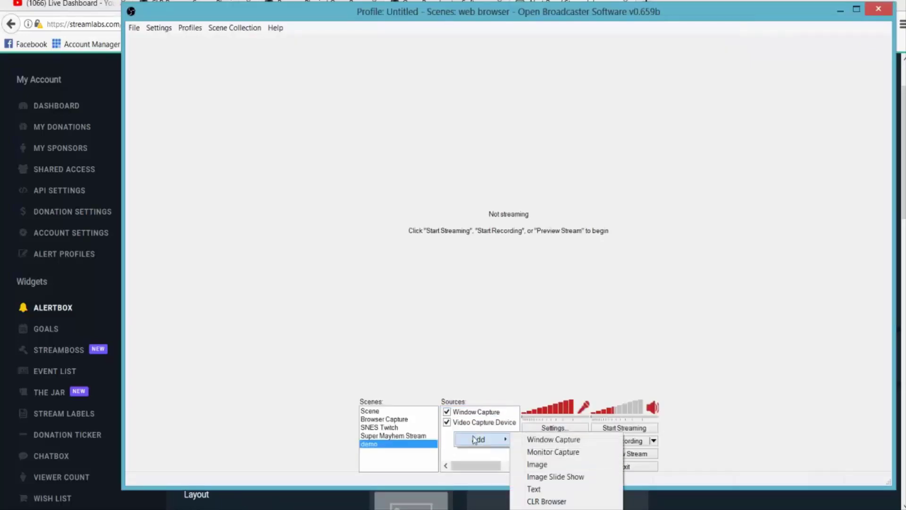
pyautogui.click(547, 501)
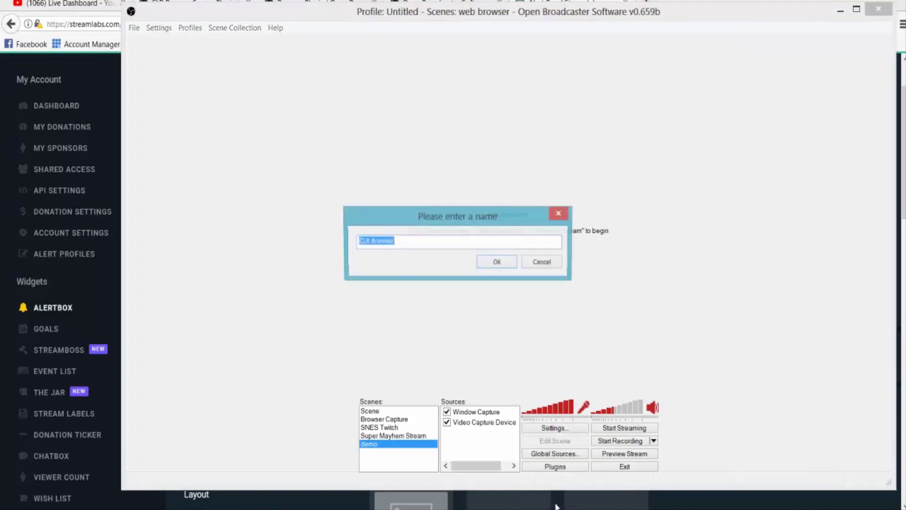
pyautogui.click(499, 263)
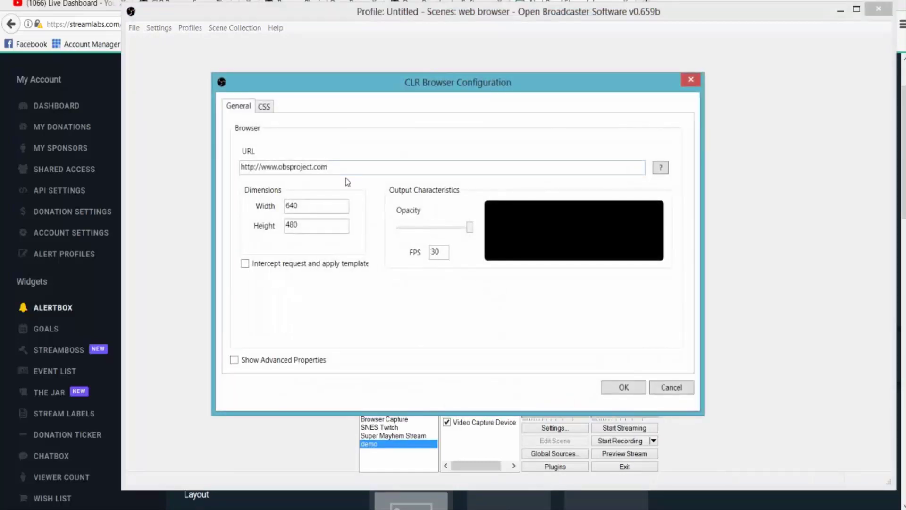
# Replace the obsproject.com URL with the pasted Streamlabs alert box link, confirm, and start the preview
pyautogui.moveTo(347, 169); pyautogui.dragTo(239, 176)
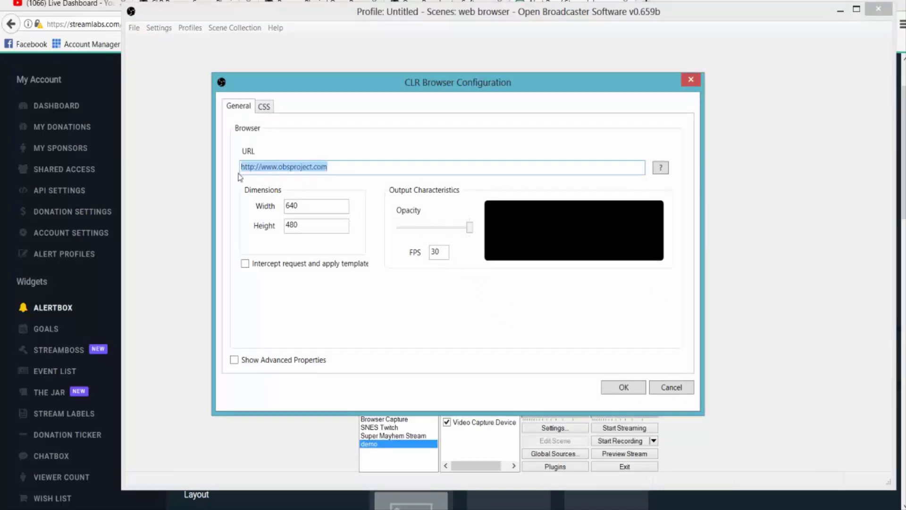
pyautogui.click(338, 169)
pyautogui.rightClick(338, 169)
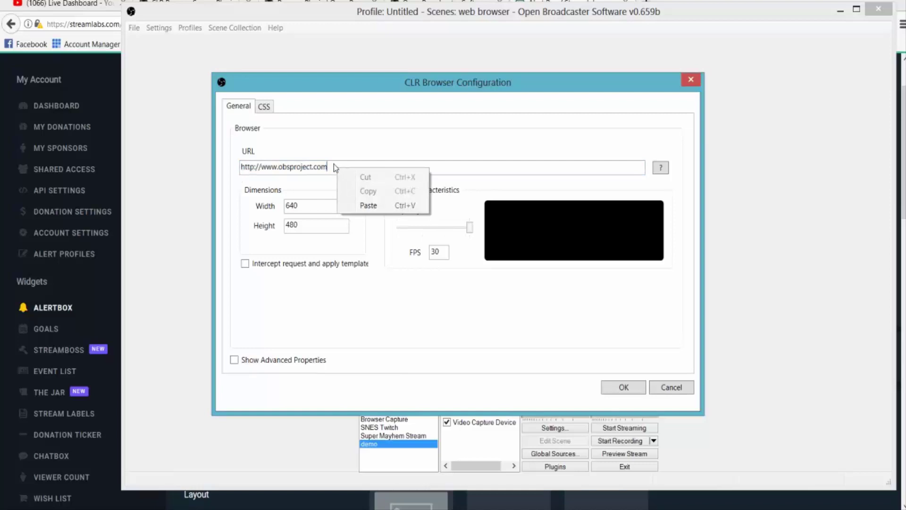
pyautogui.click(333, 165)
pyautogui.moveTo(333, 166); pyautogui.dragTo(228, 186)
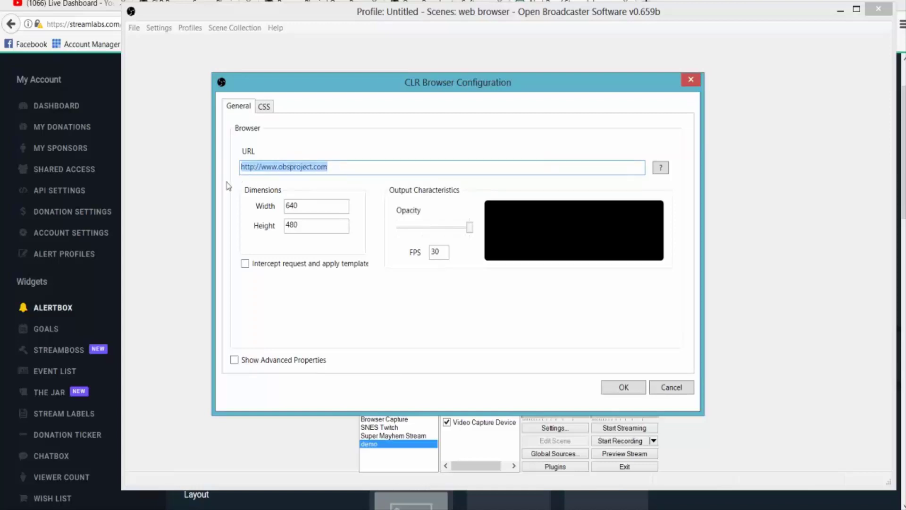
pyautogui.press('Delete')
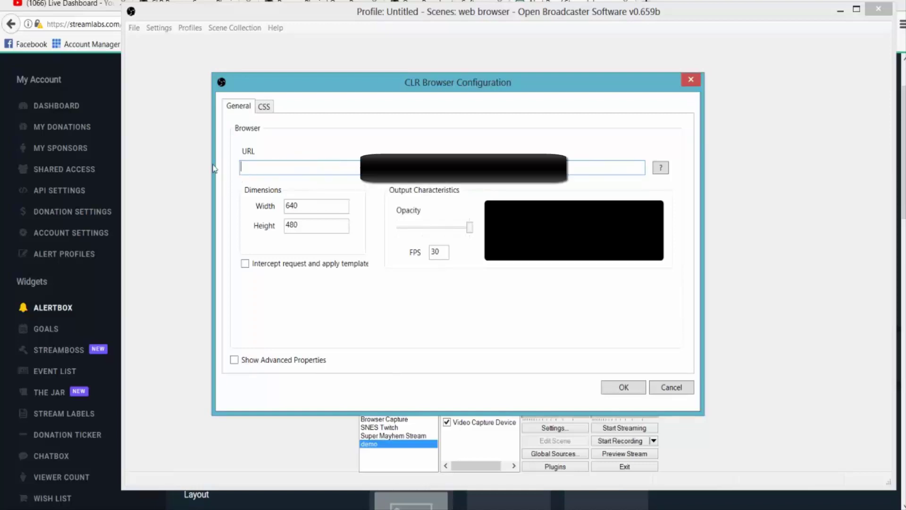
pyautogui.hotkey('ctrl', 'v')
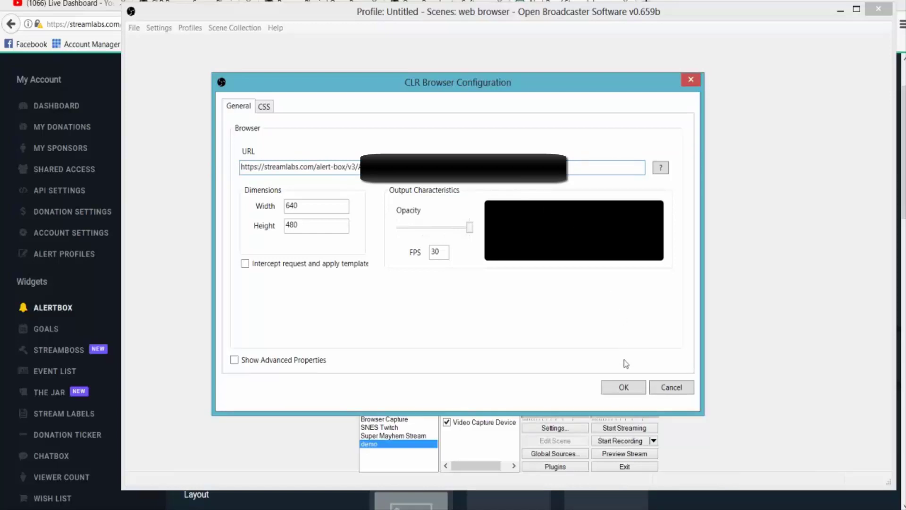
pyautogui.click(624, 387)
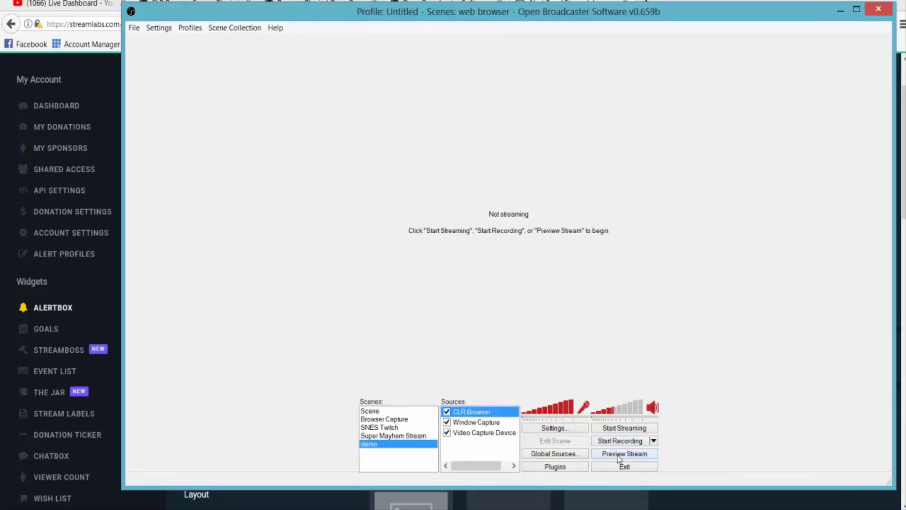
pyautogui.click(618, 454)
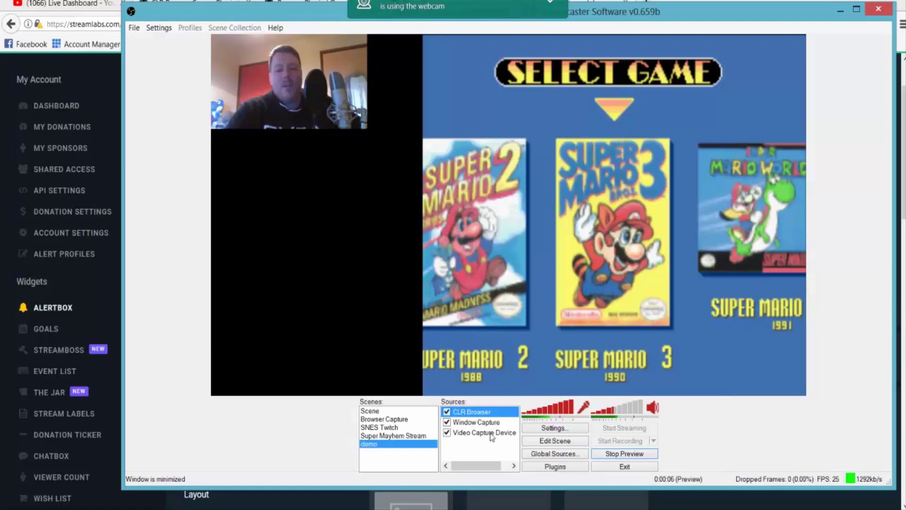
# Position the CLR Browser alert area just below the webcam in the preview, then minimize OBS
pyautogui.click(547, 440)
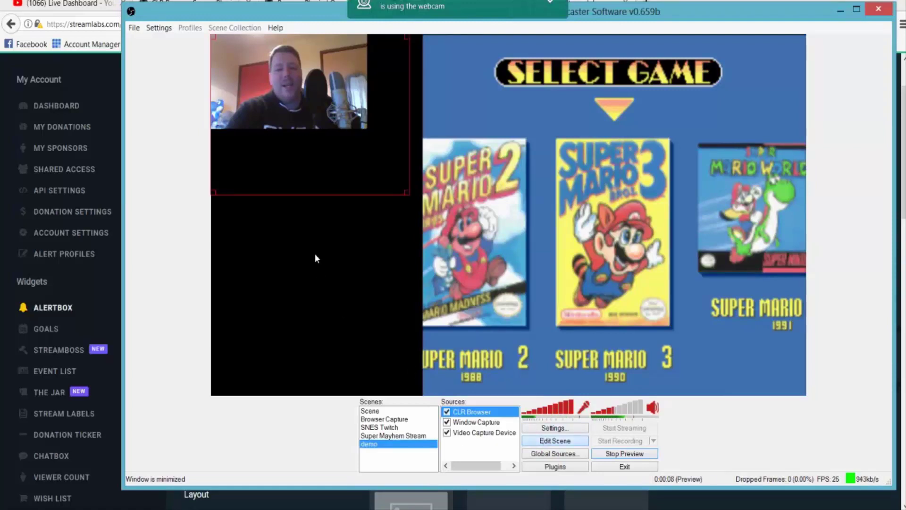
pyautogui.moveTo(360, 158); pyautogui.dragTo(356, 254)
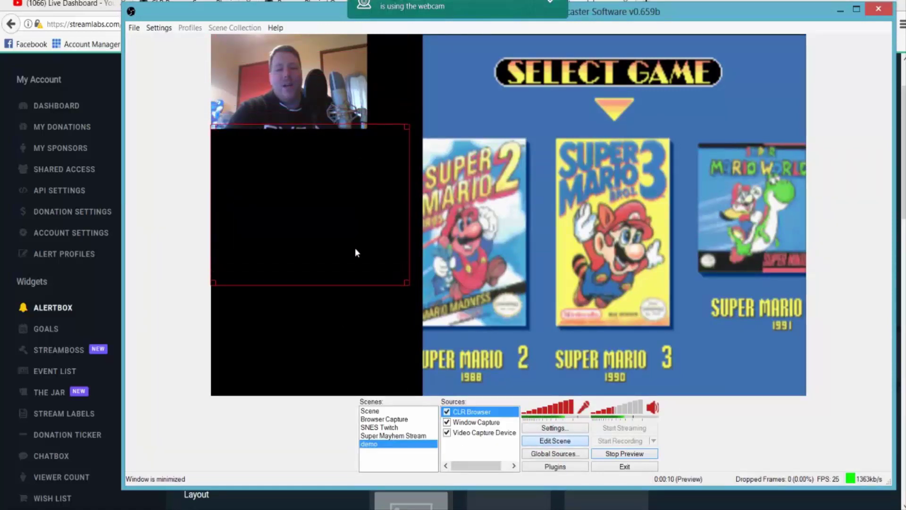
pyautogui.click(475, 422)
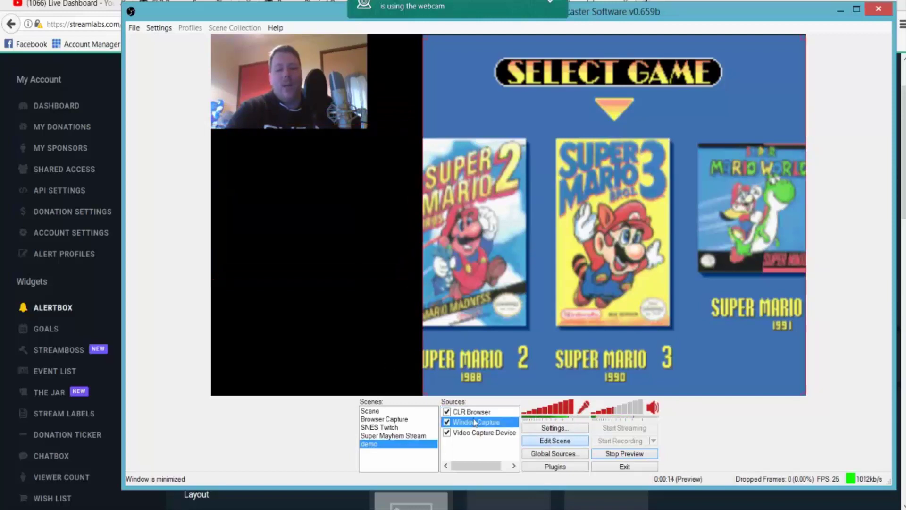
pyautogui.click(472, 411)
pyautogui.moveTo(291, 199); pyautogui.dragTo(293, 211)
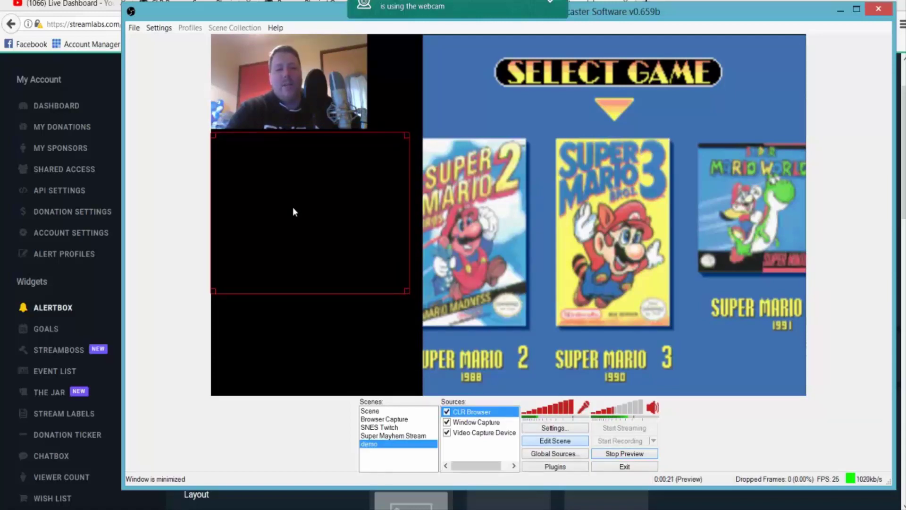
pyautogui.click(562, 441)
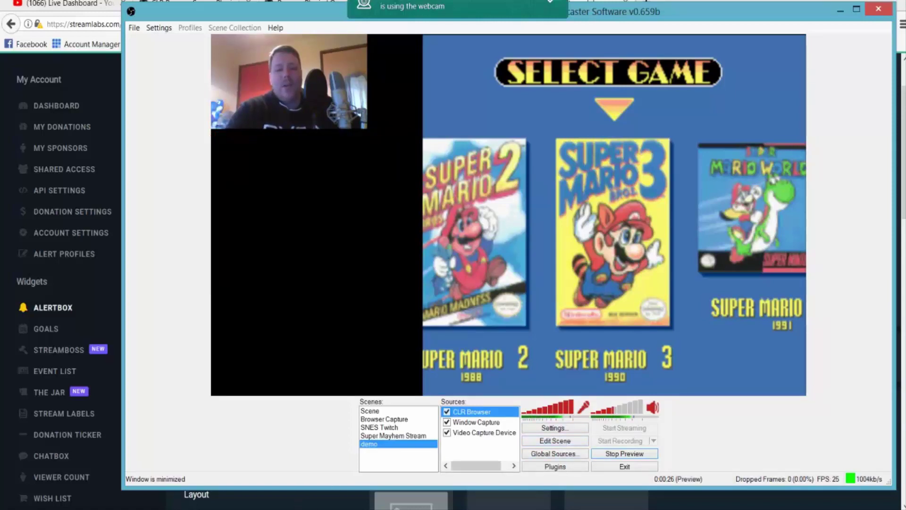
pyautogui.click(839, 10)
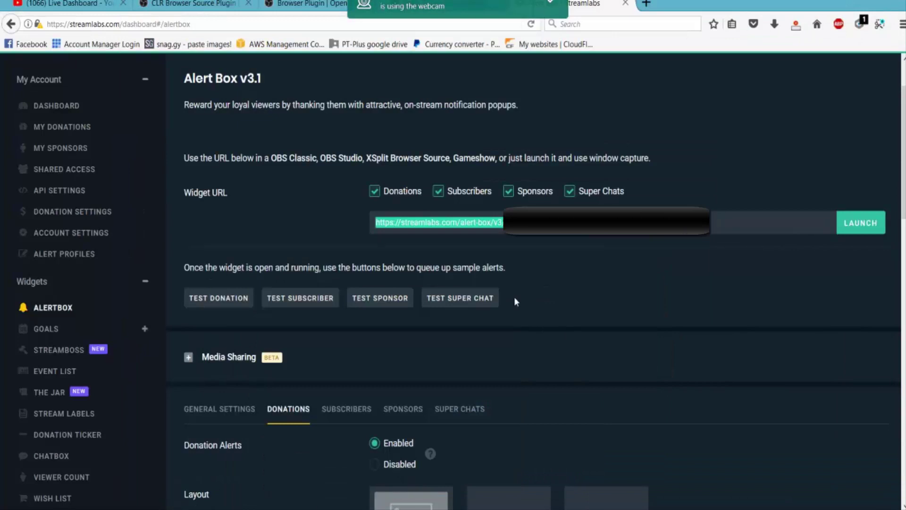
# Fire a test donation alert, watch it in the OBS preview, then stop previewing
pyautogui.click(219, 299)
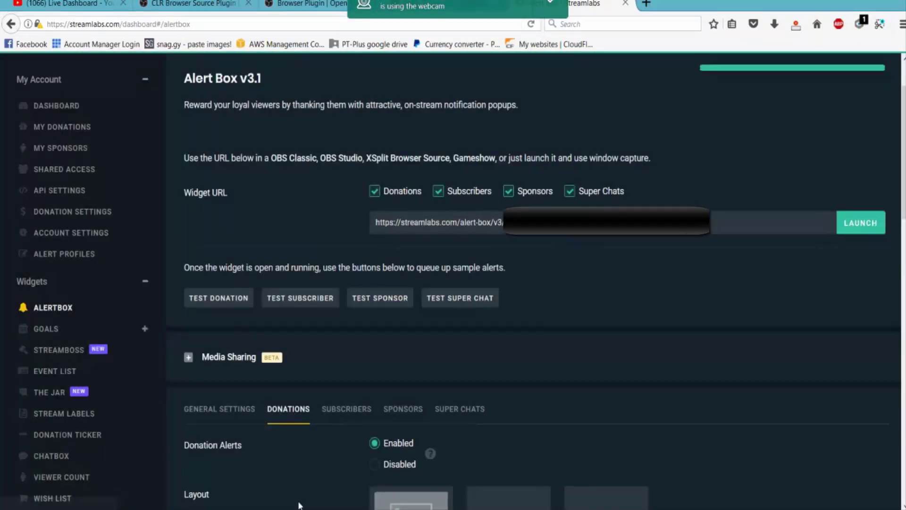
pyautogui.click(326, 468)
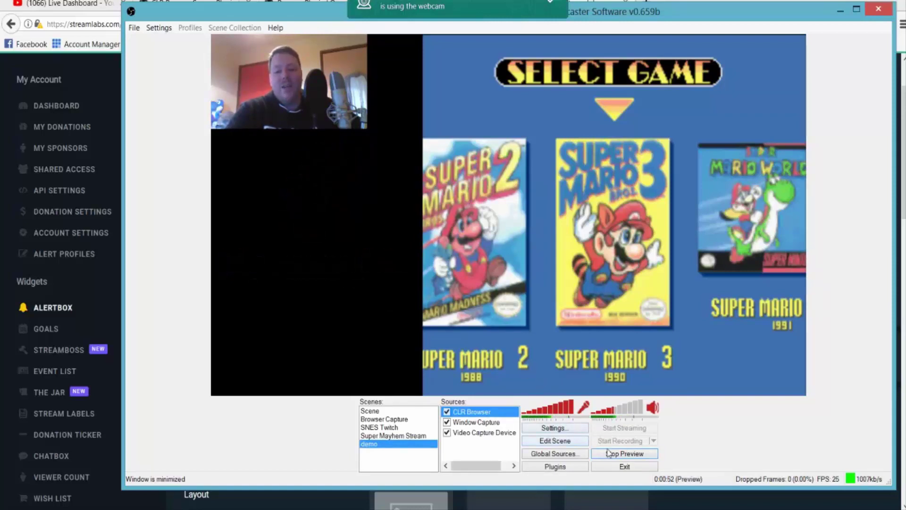
pyautogui.click(609, 453)
pyautogui.click(329, 507)
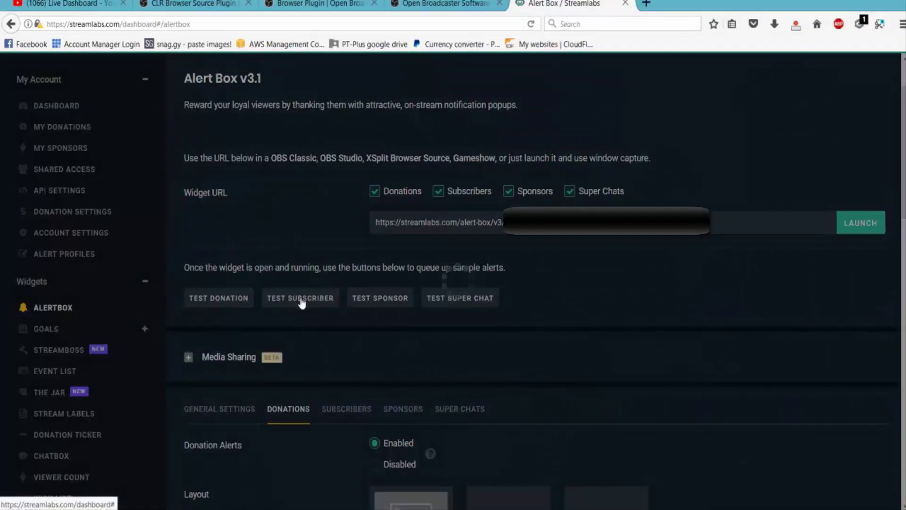
# Fire a test subscriber alert and review the Subscriber, Sponsor and Super Chat alert settings
pyautogui.click(305, 301)
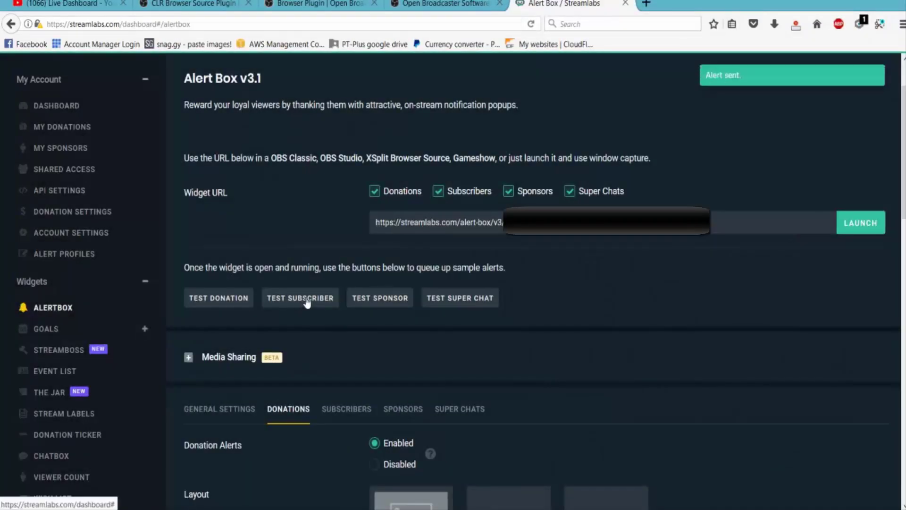
pyautogui.scroll(-2, 378, 325)
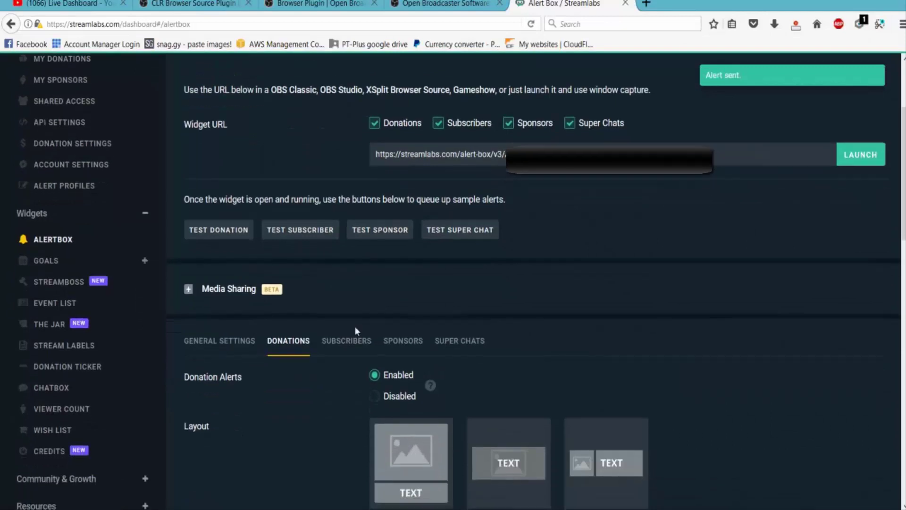
pyautogui.click(345, 341)
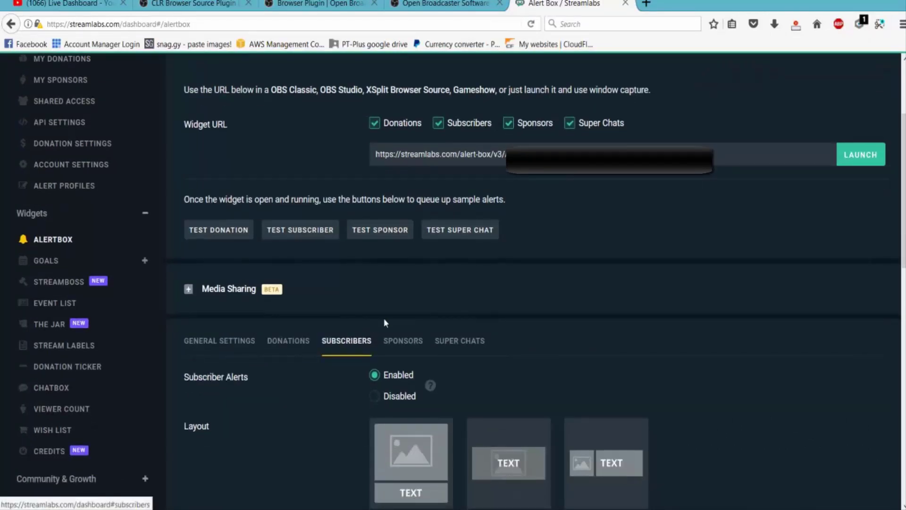
pyautogui.click(407, 348)
pyautogui.click(462, 341)
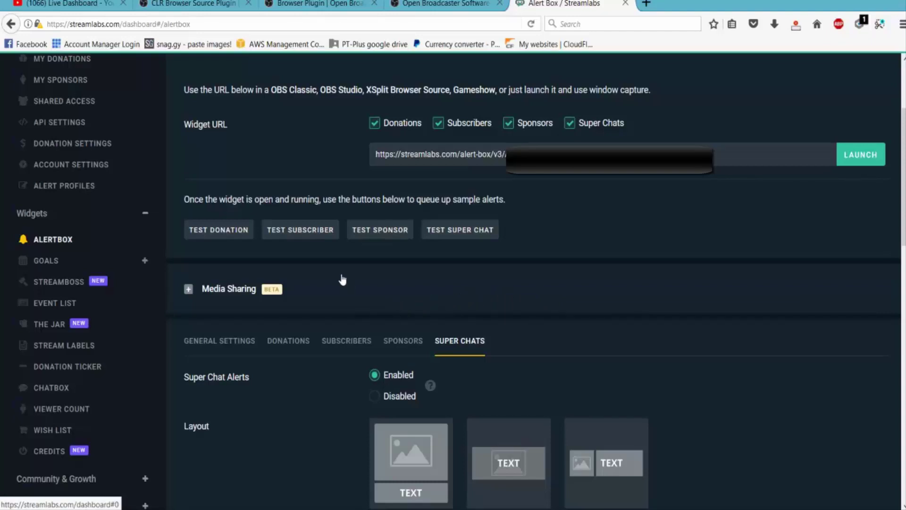
pyautogui.click(84, 7)
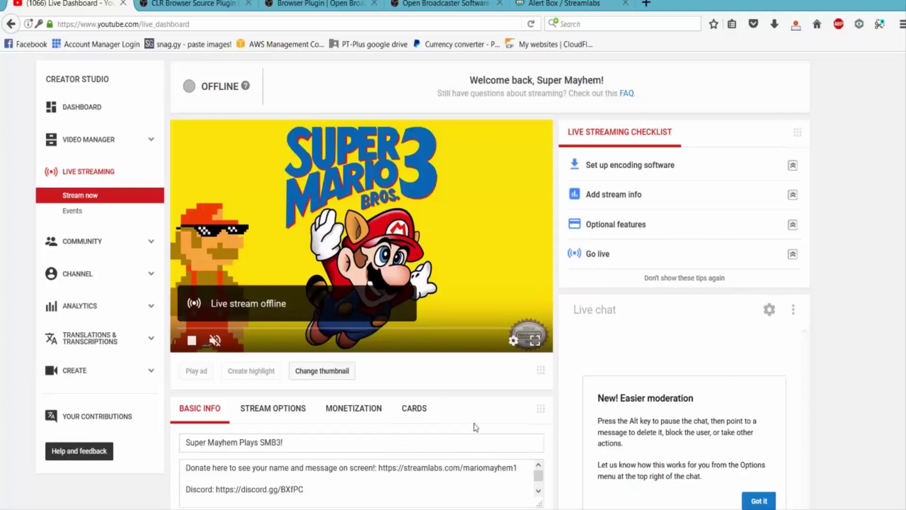
# Reveal the YouTube encoder stream key, copy it to the clipboard, and hide it again
pyautogui.scroll(-3, 477, 425)
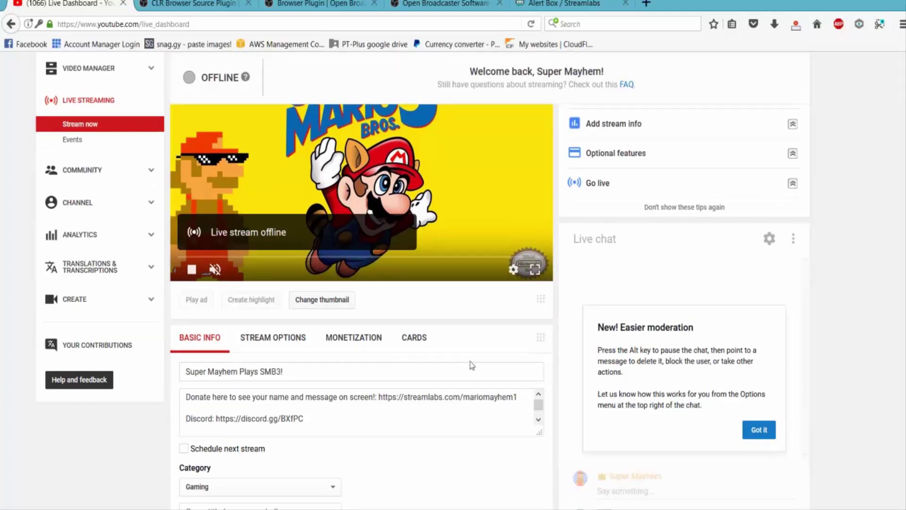
pyautogui.scroll(-10, 471, 365)
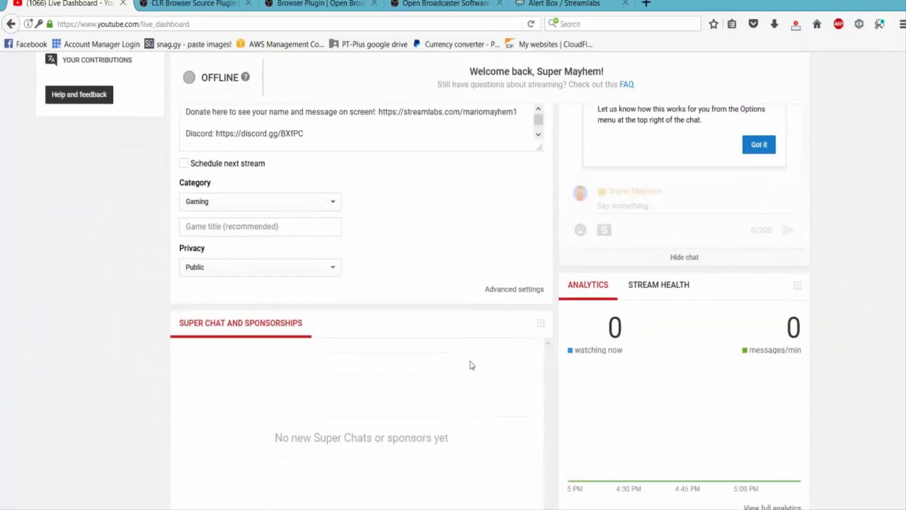
pyautogui.scroll(-8, 471, 364)
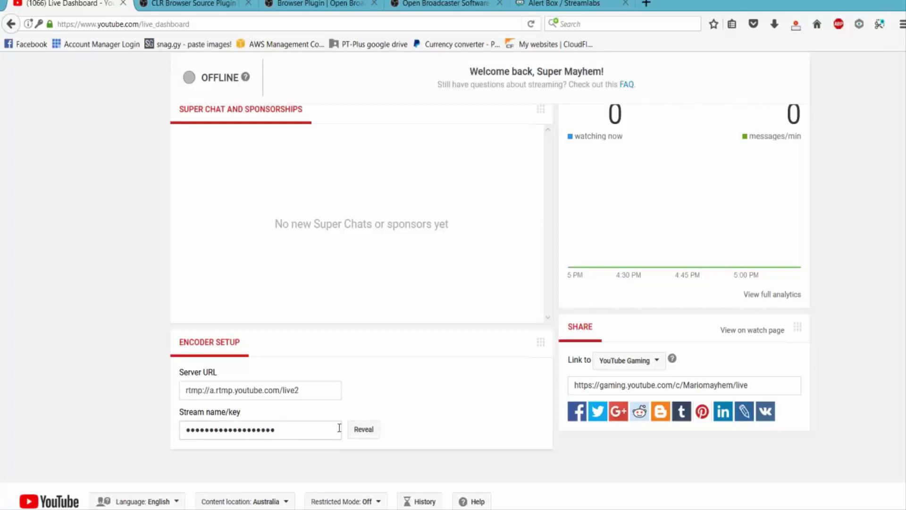
pyautogui.click(363, 429)
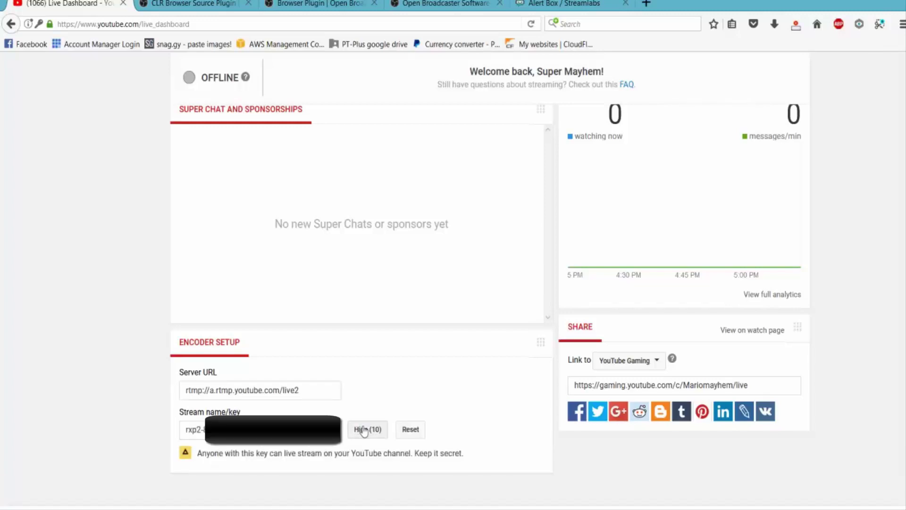
pyautogui.click(193, 430)
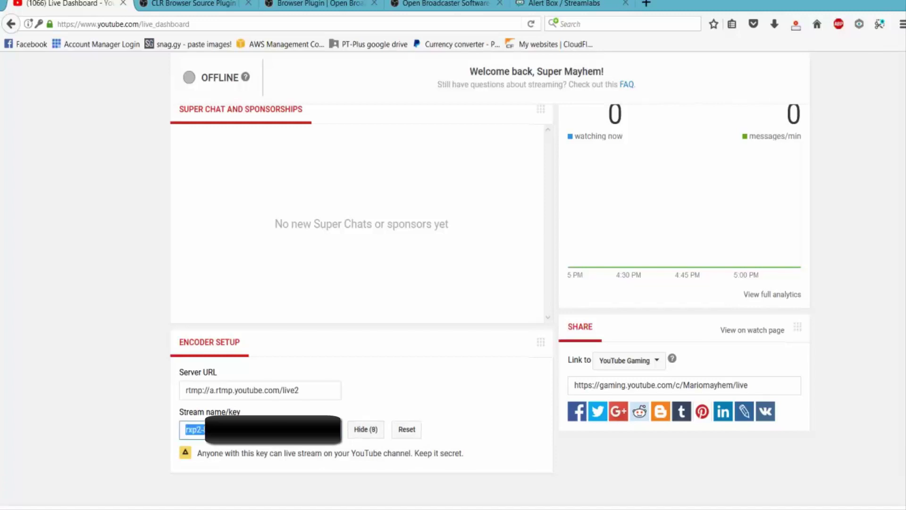
pyautogui.rightClick(248, 428)
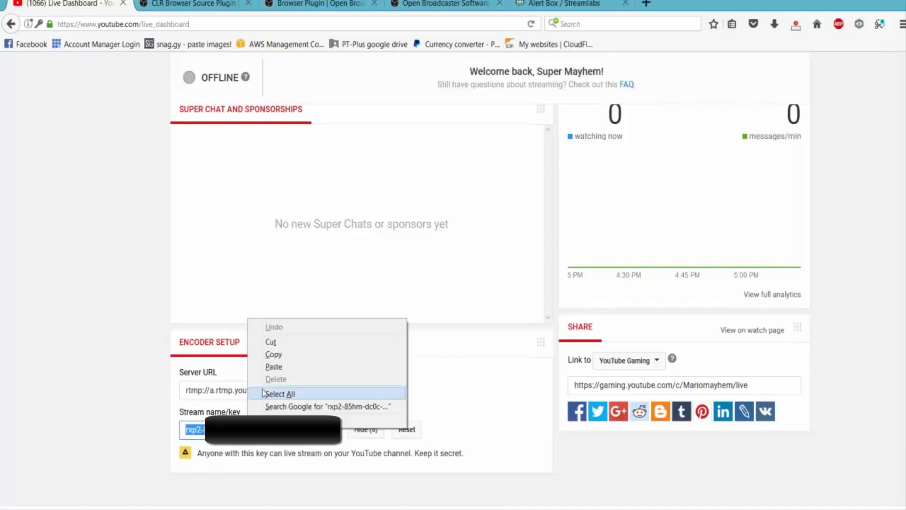
pyautogui.click(292, 353)
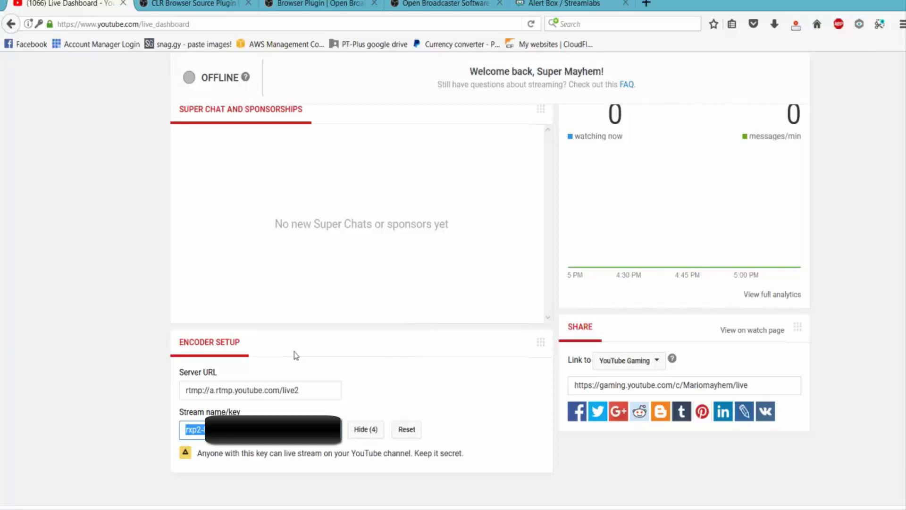
pyautogui.click(355, 431)
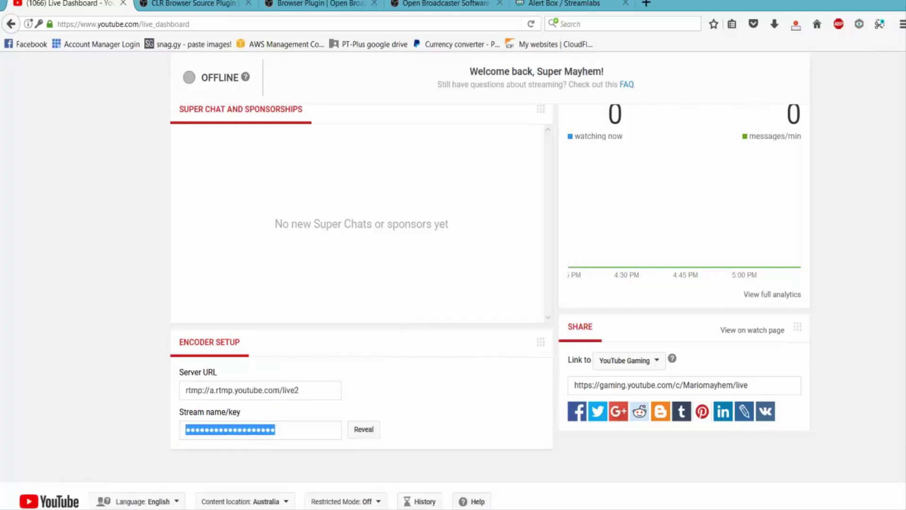
# Open OBS Broadcast Settings and keep the mode set to Live Stream
pyautogui.hotkey('alt', 'Tab')
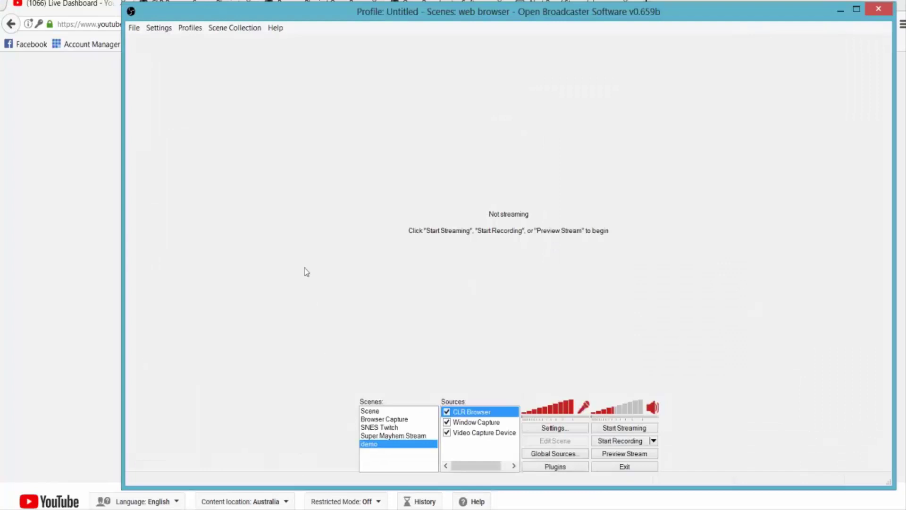
pyautogui.click(158, 28)
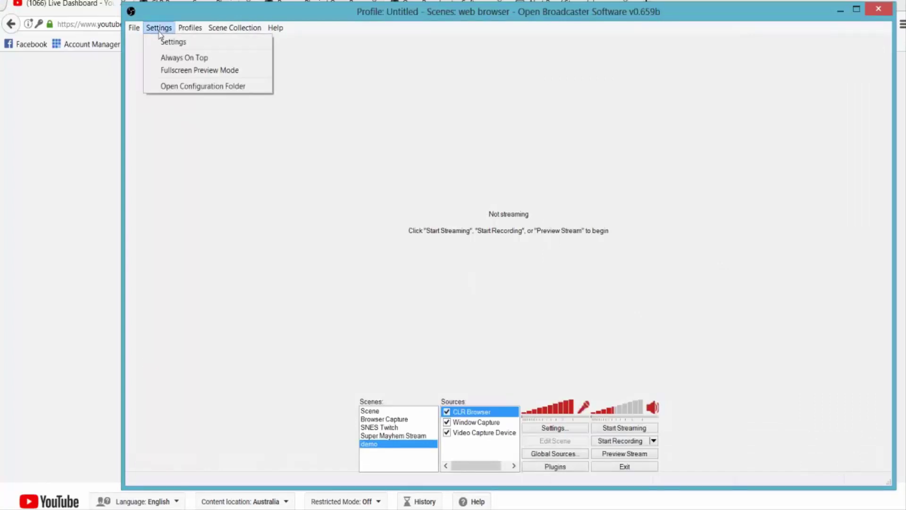
pyautogui.click(162, 42)
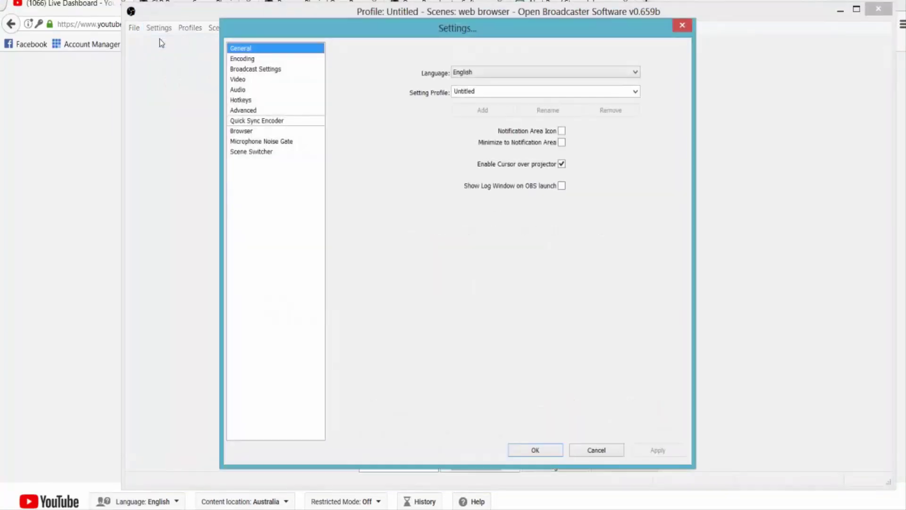
pyautogui.click(251, 71)
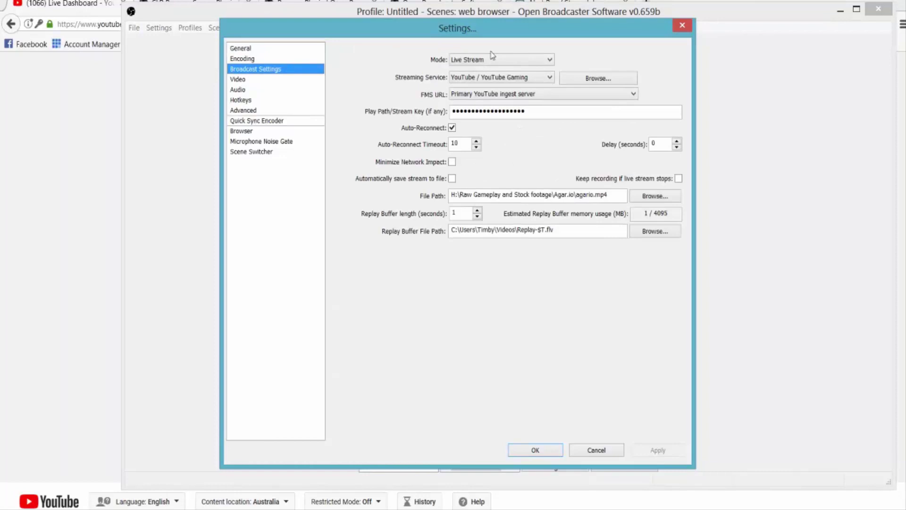
pyautogui.click(530, 61)
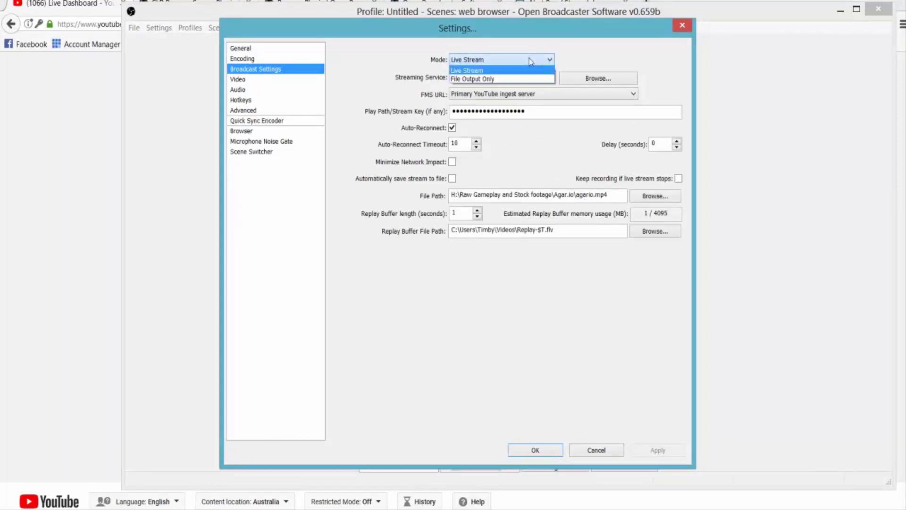
pyautogui.click(530, 61)
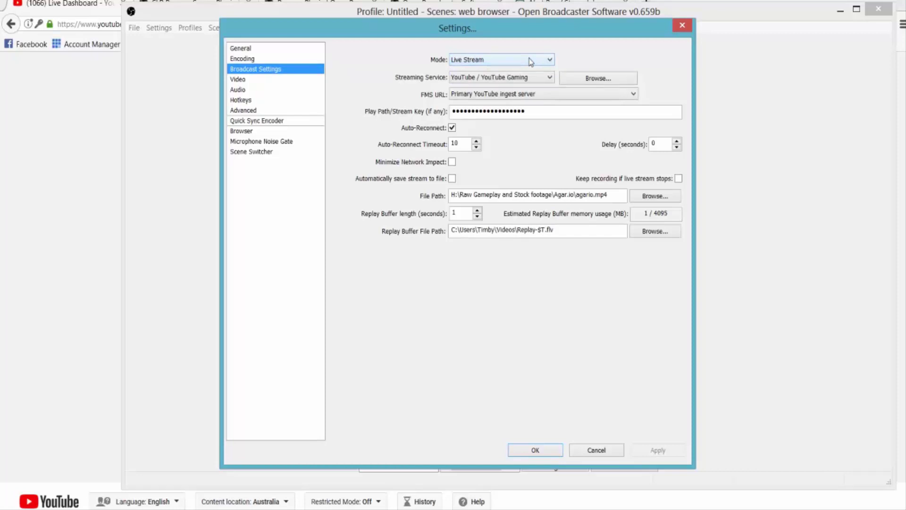
# Choose YouTube / YouTube Gaming, paste the copied stream key, then apply and save
pyautogui.click(530, 81)
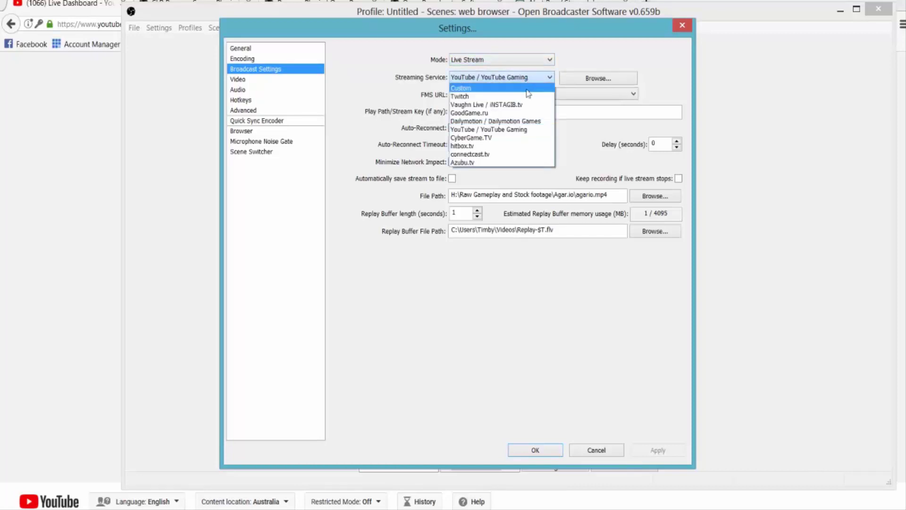
pyautogui.click(522, 131)
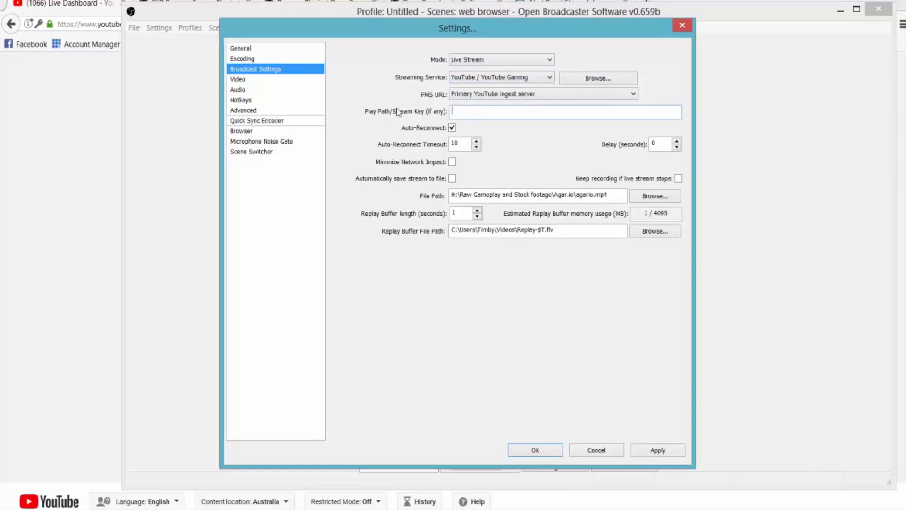
pyautogui.rightClick(480, 114)
pyautogui.click(506, 163)
pyautogui.click(666, 451)
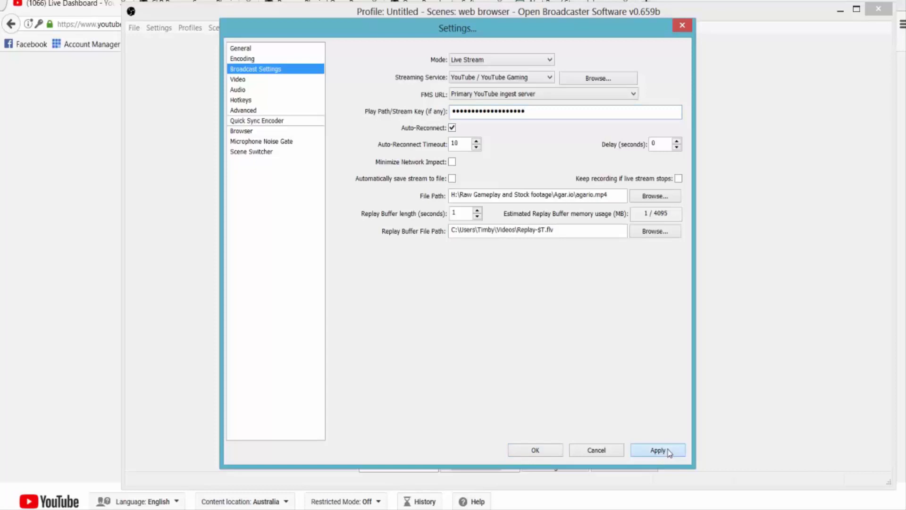
pyautogui.click(533, 450)
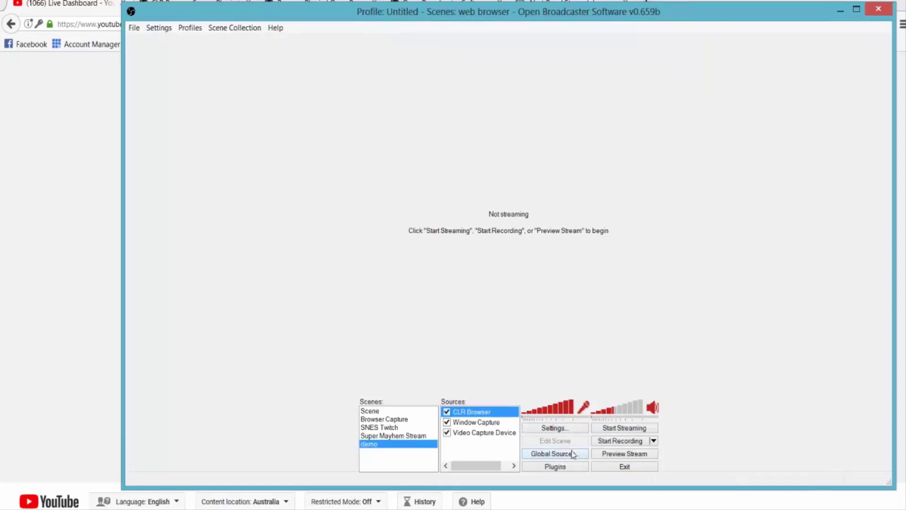
pyautogui.click(602, 454)
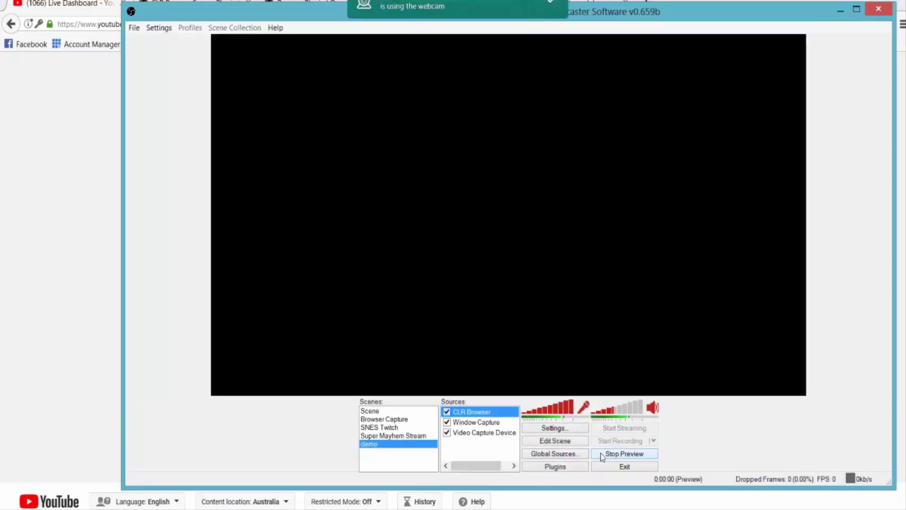
pyautogui.click(557, 13)
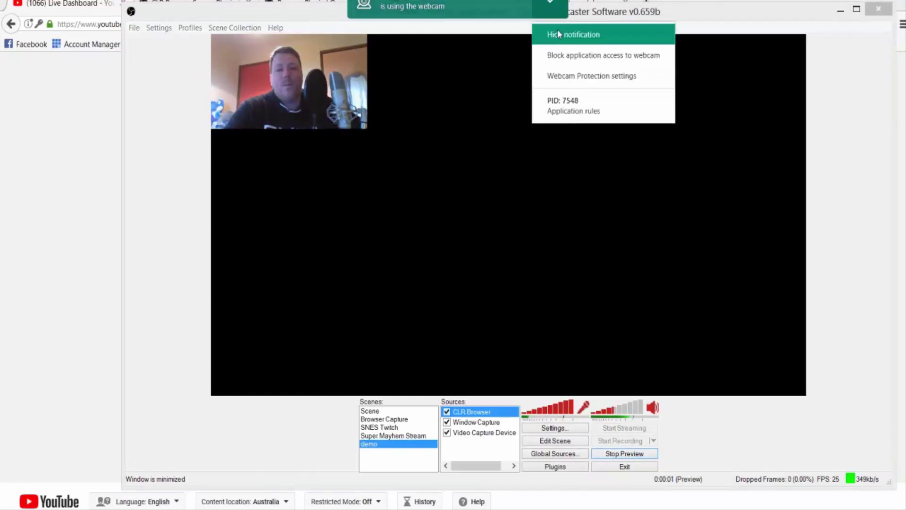
pyautogui.click(557, 29)
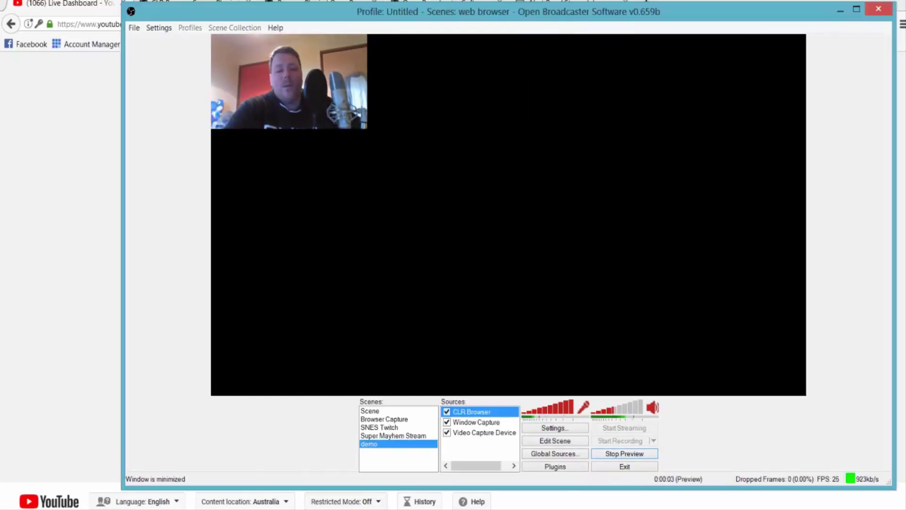
pyautogui.hotkey('alt', 'Tab')
pyautogui.hotkey('alt', 'Tab')
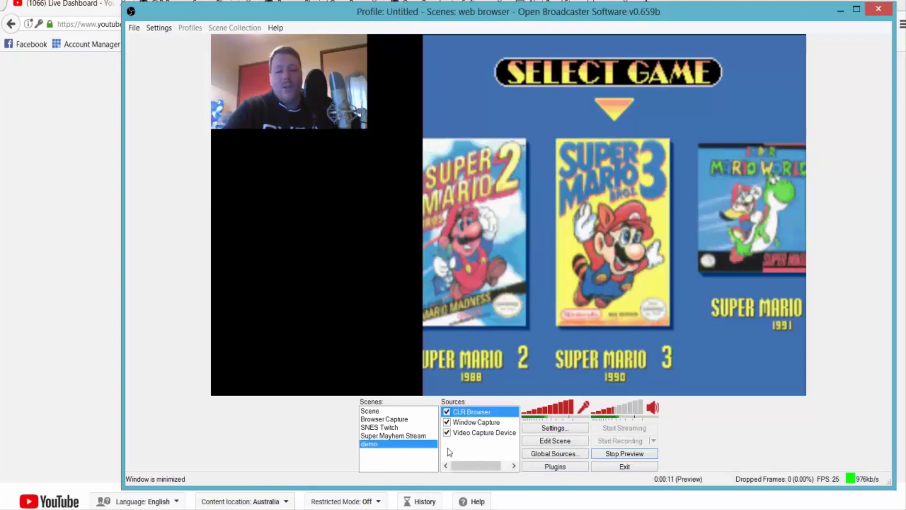
pyautogui.click(620, 455)
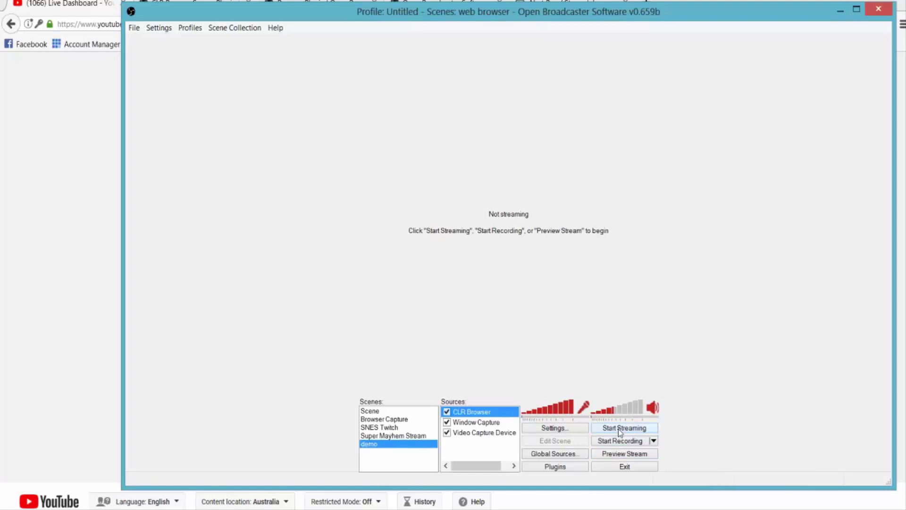
# Switch back to the YouTube Live Dashboard and scroll to the top
pyautogui.hotkey('alt', 'Tab')
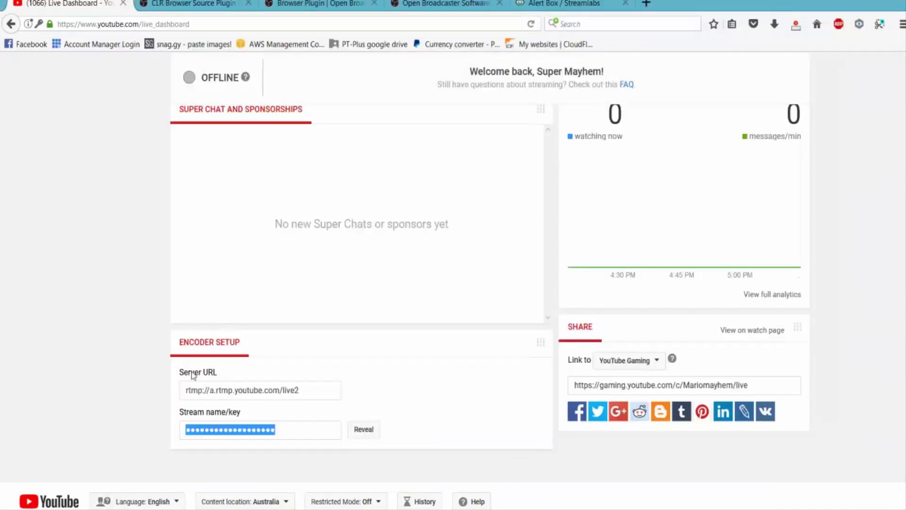
pyautogui.scroll(10, 238, 219)
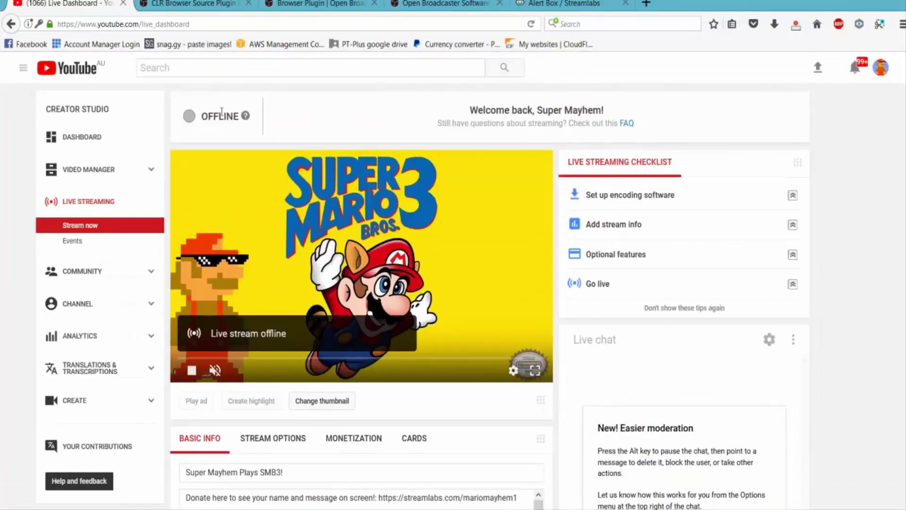